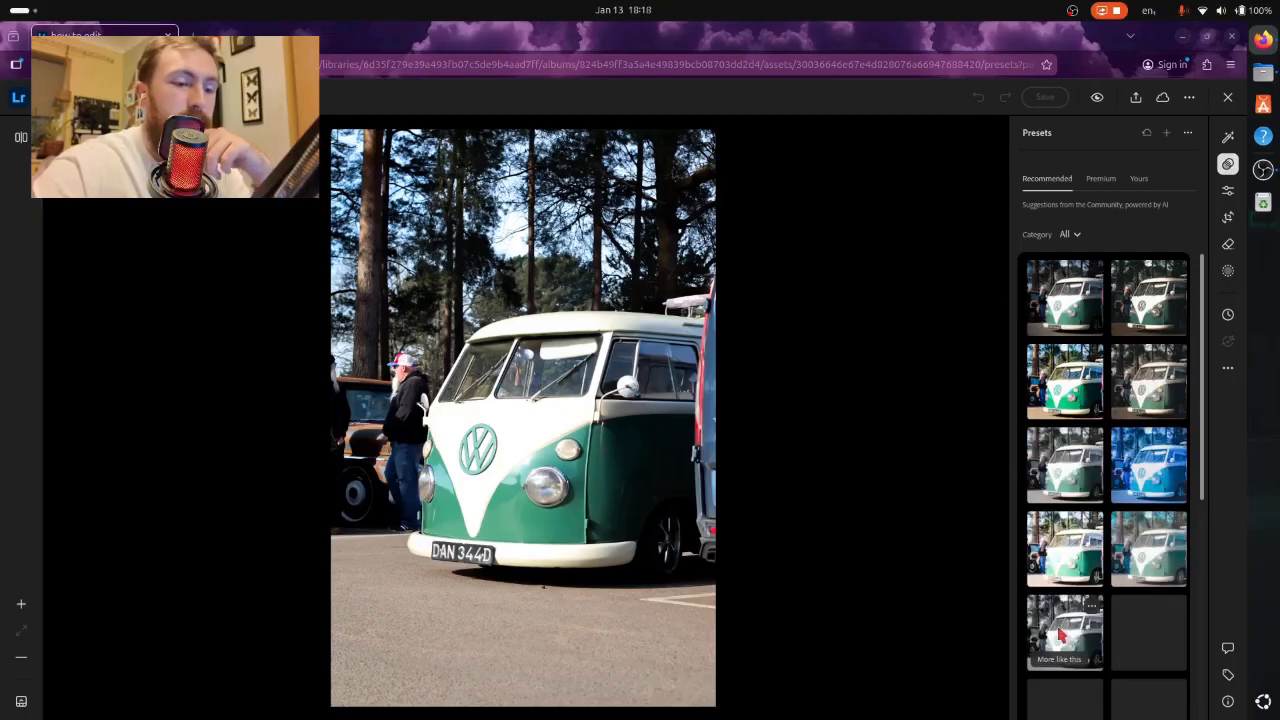
# - Try the muted second recommended preset at amount 84, replace it with the vivid third preset, and close the van photo
pyautogui.click(1141, 305)
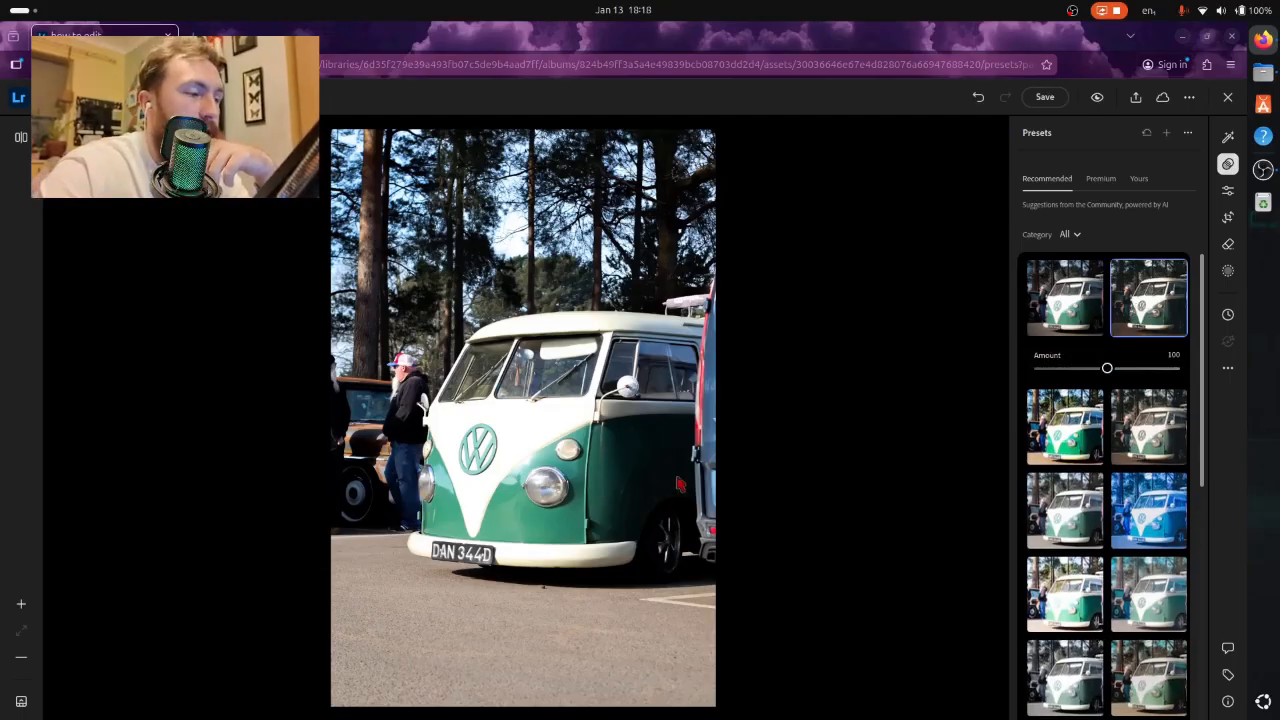
pyautogui.moveTo(1110, 372)
pyautogui.mouseDown()
pyautogui.moveTo(1163, 385)
pyautogui.moveTo(1097, 387)
pyautogui.mouseUp()
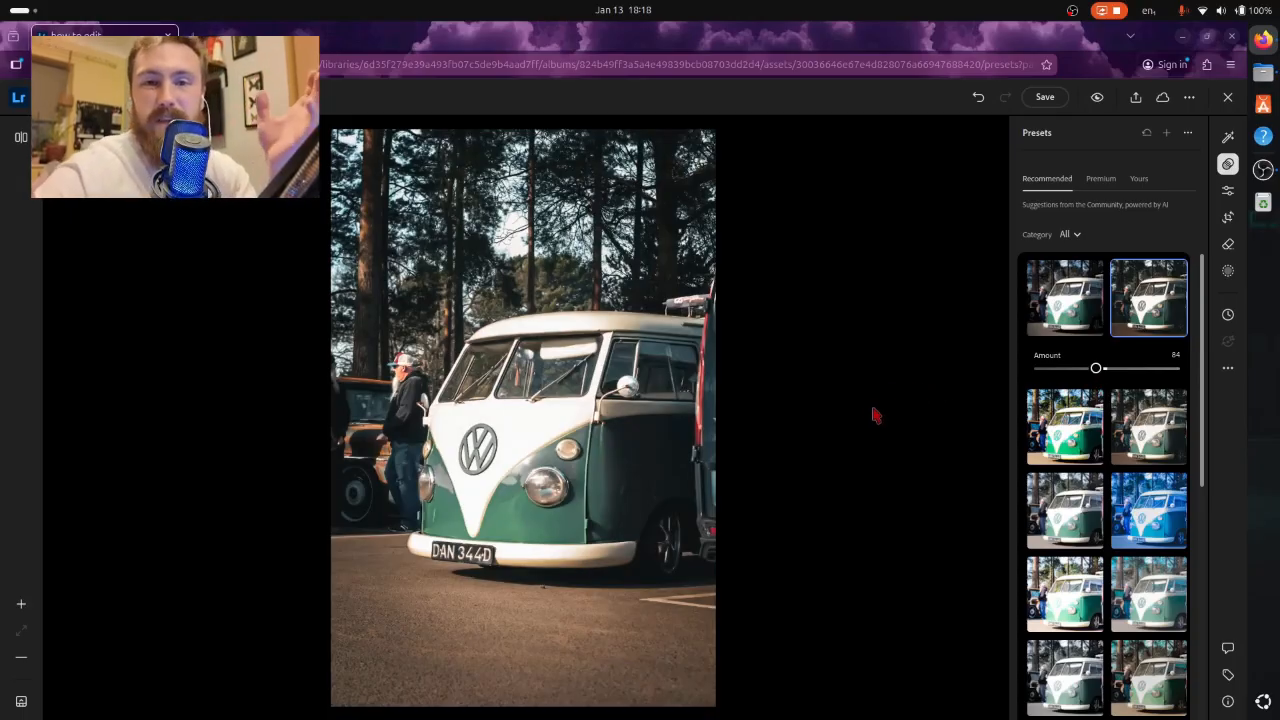
pyautogui.click(1066, 437)
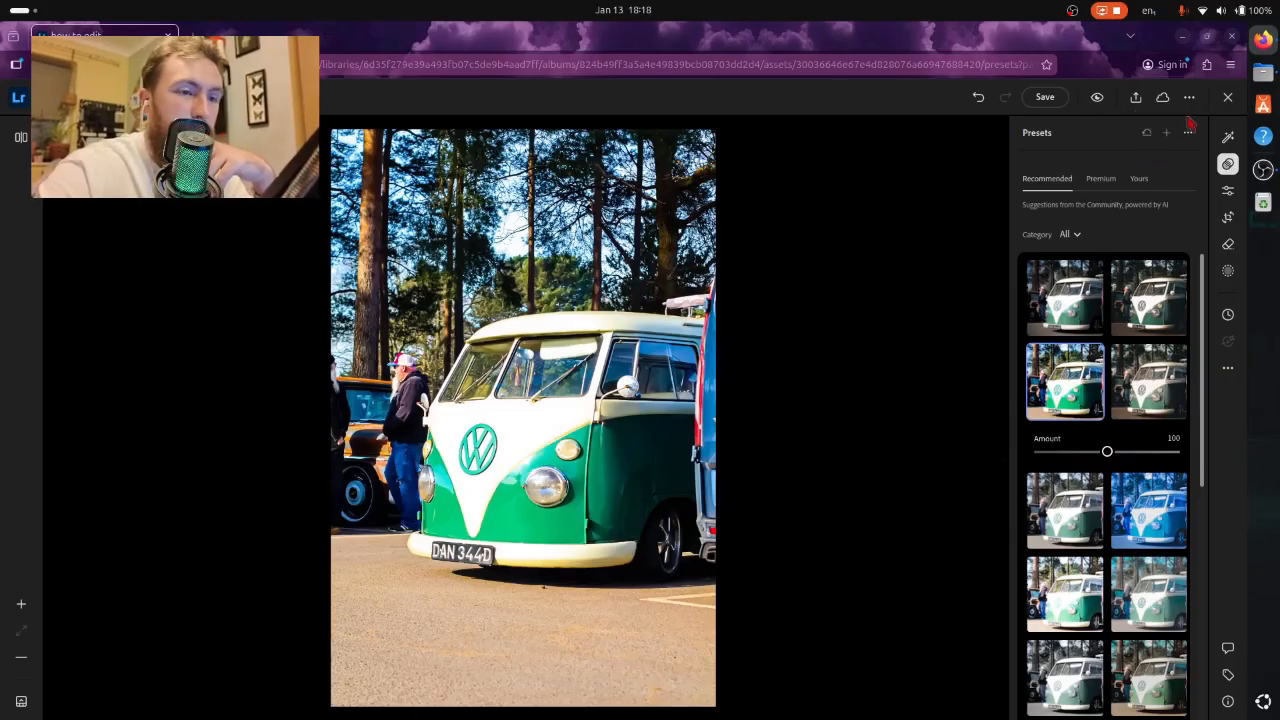
pyautogui.click(1228, 97)
# - Reopen the van photo and try the saved Mr720 V1 presets from Vol 1 through Vol 6 on it
pyautogui.click(822, 288)
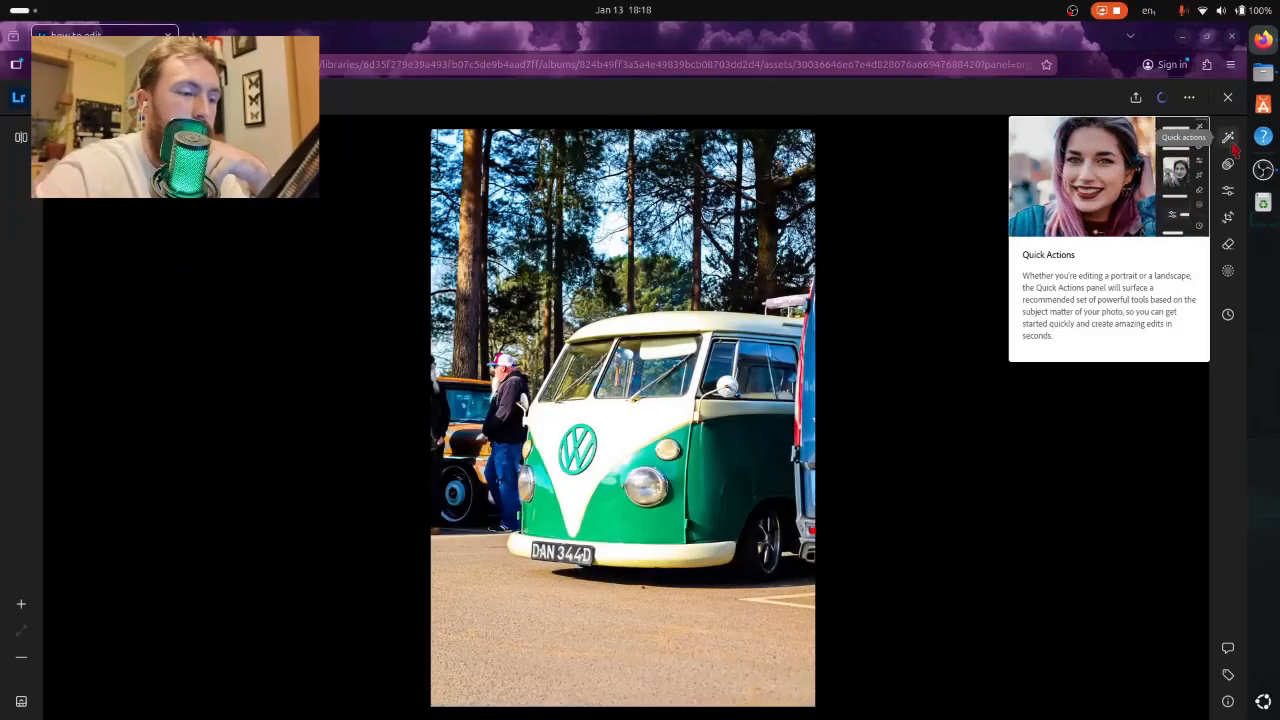
pyautogui.click(1228, 163)
pyautogui.click(1138, 179)
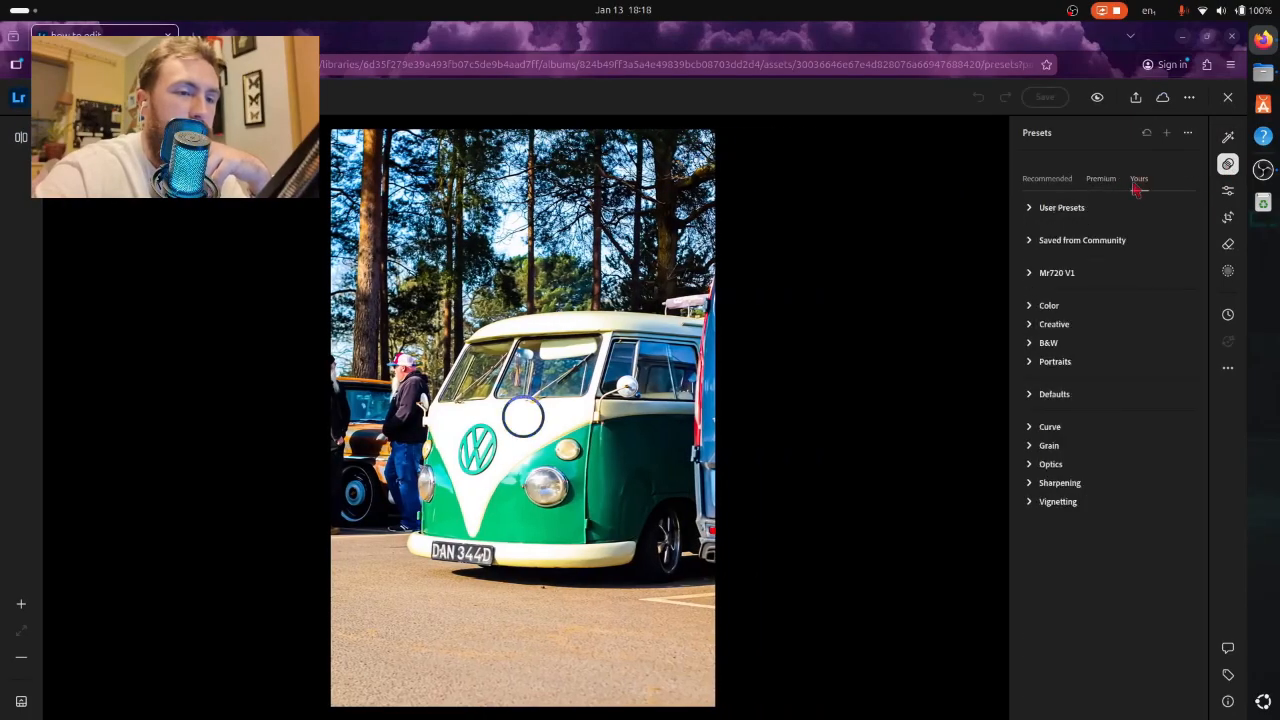
pyautogui.click(1050, 273)
pyautogui.click(1047, 291)
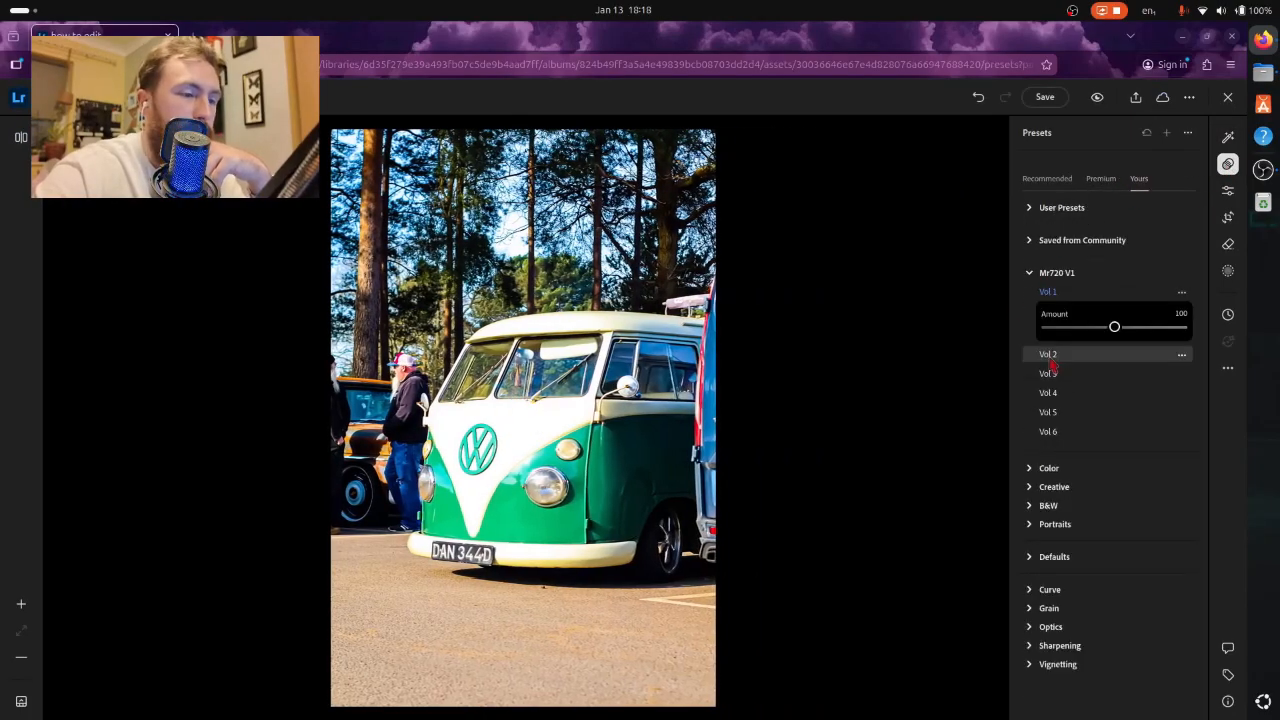
pyautogui.click(1050, 358)
pyautogui.click(1051, 392)
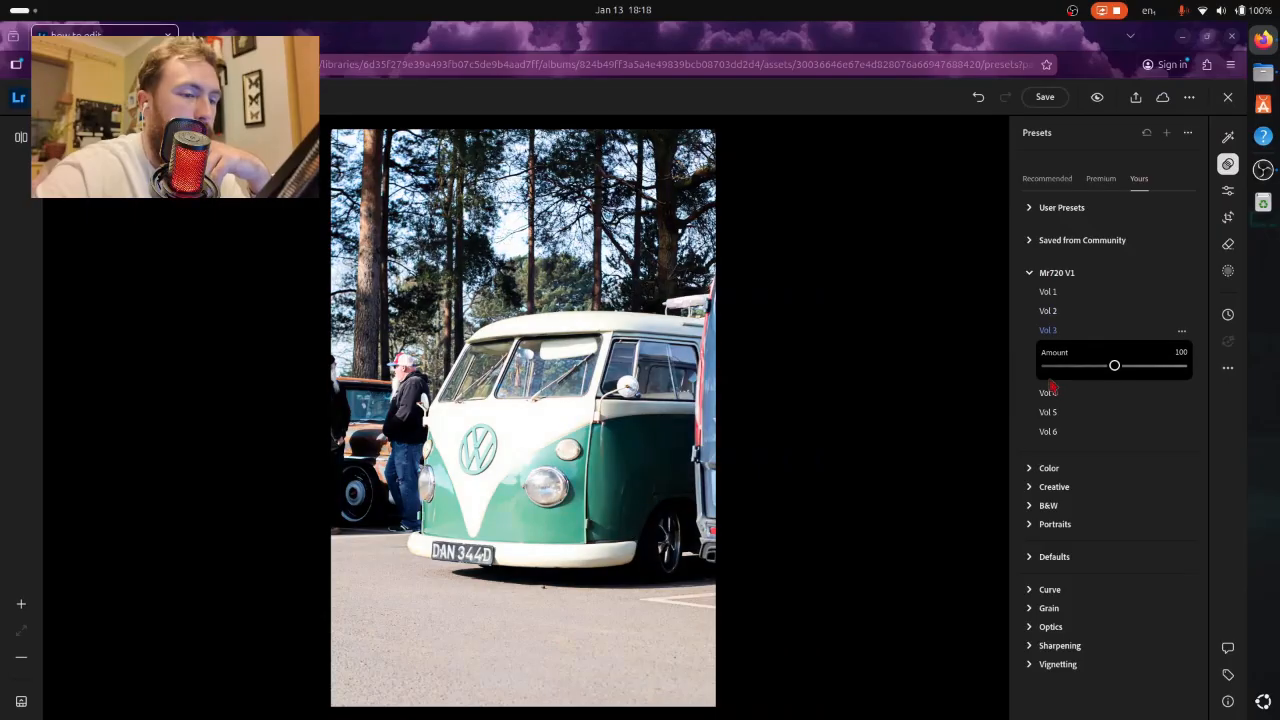
pyautogui.click(1050, 393)
pyautogui.click(1048, 414)
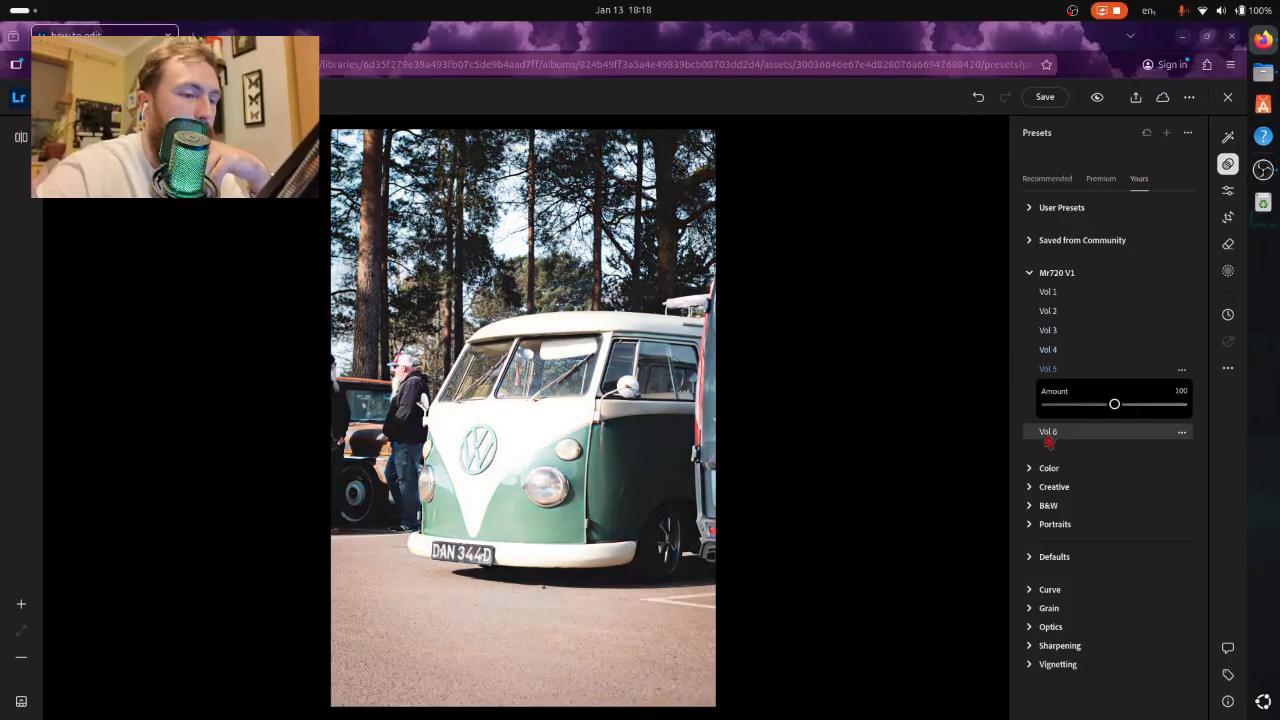
pyautogui.click(1048, 433)
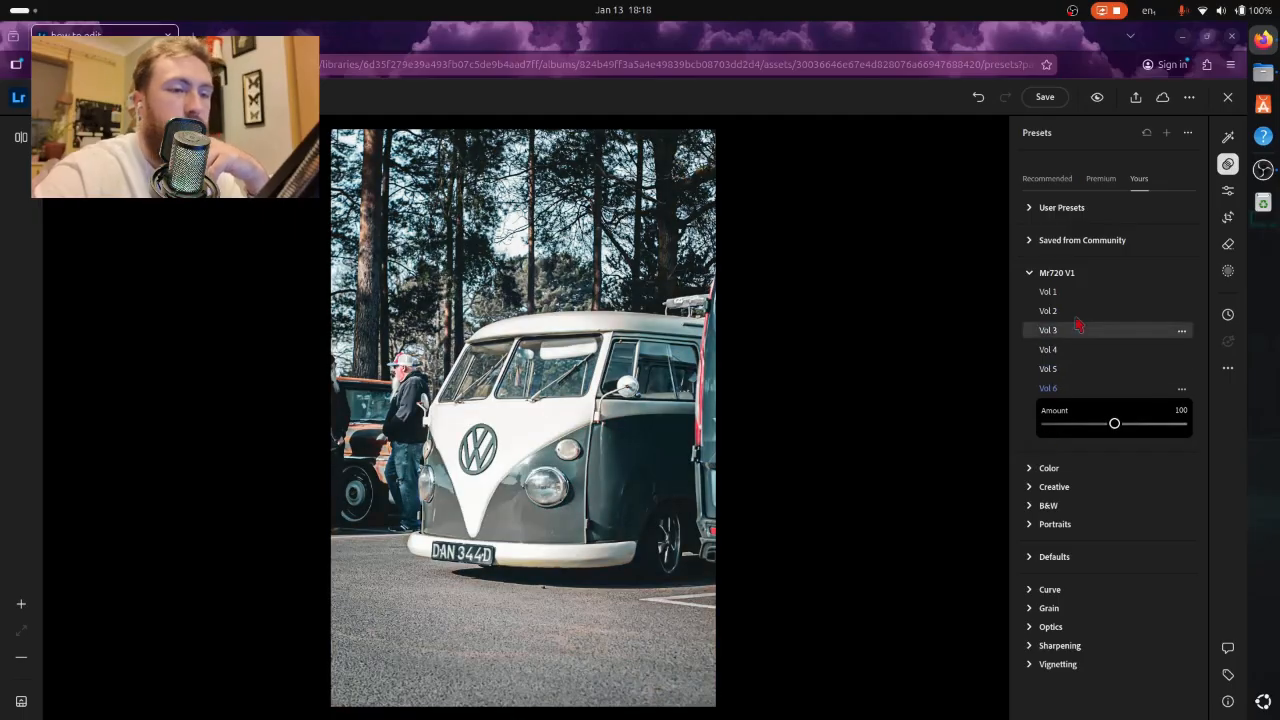
# - Try the Vol 1 user preset on the photo and undo the presets applied since reopening it
pyautogui.click(1038, 208)
pyautogui.click(1046, 247)
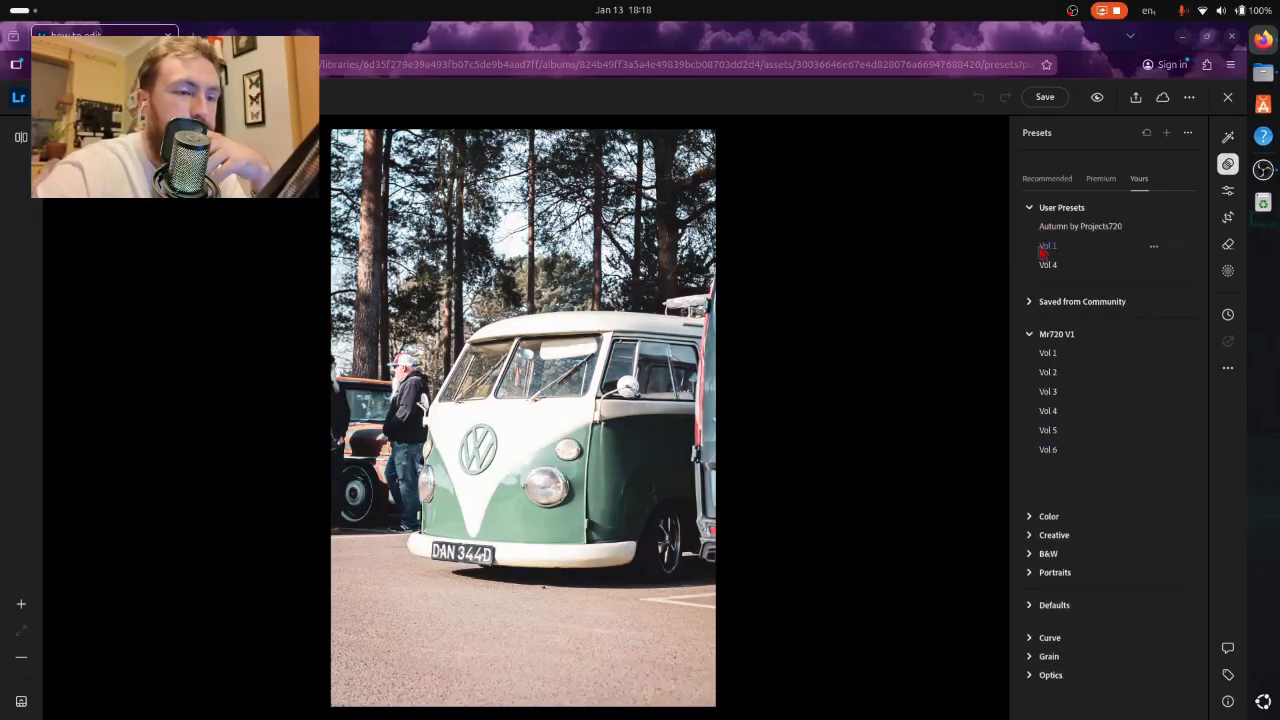
pyautogui.click(1031, 208)
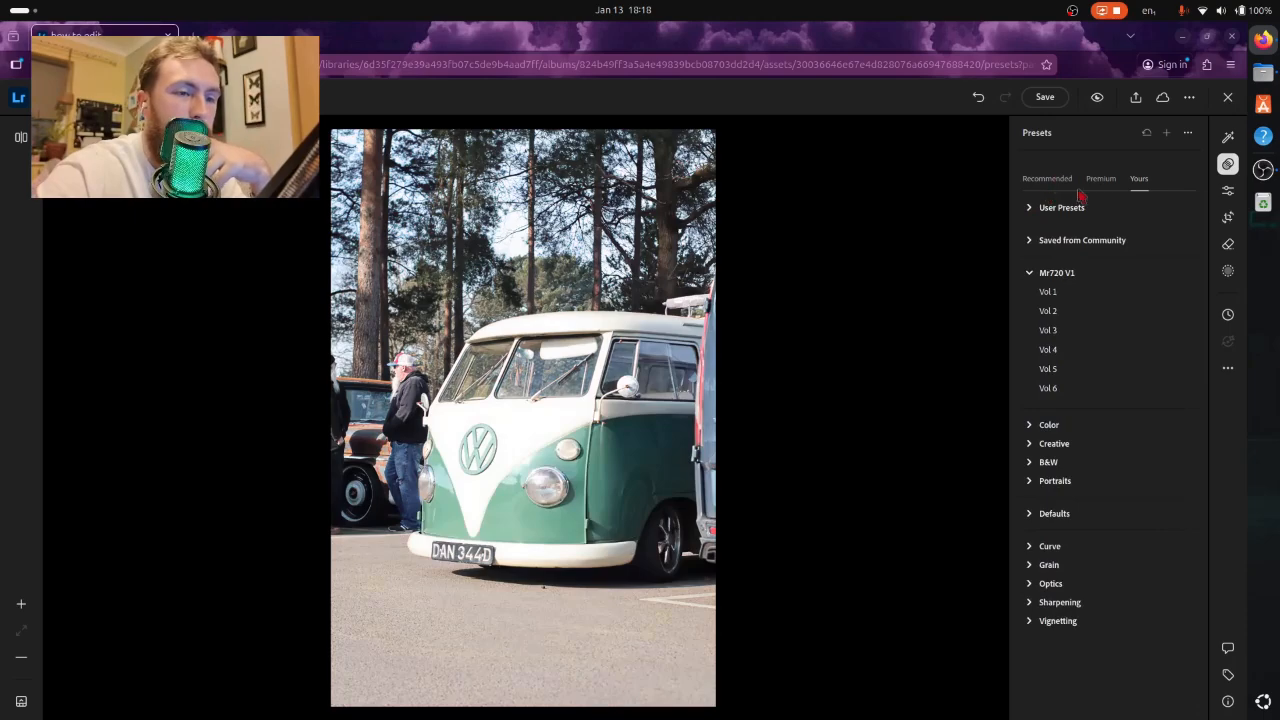
pyautogui.click(978, 97)
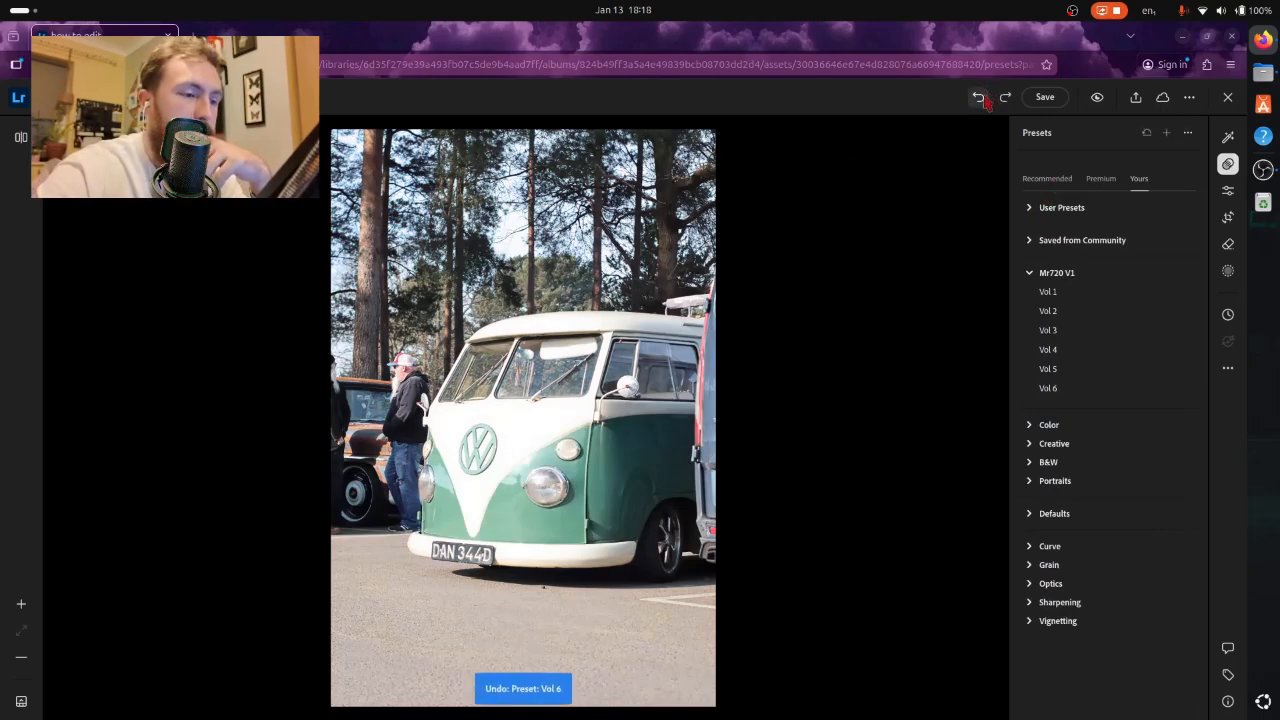
pyautogui.click(979, 97)
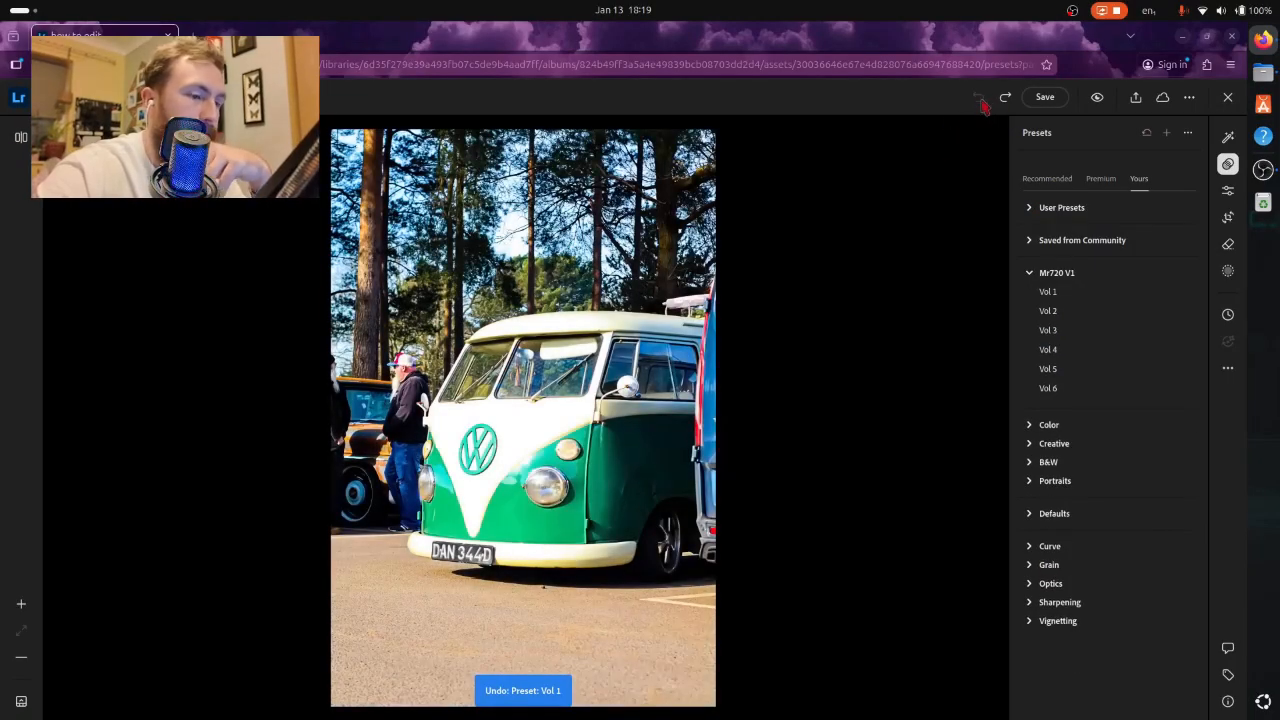
# - Compare the vividly edited van photo with its original look twice
pyautogui.click(1097, 98)
pyautogui.click(1097, 98)
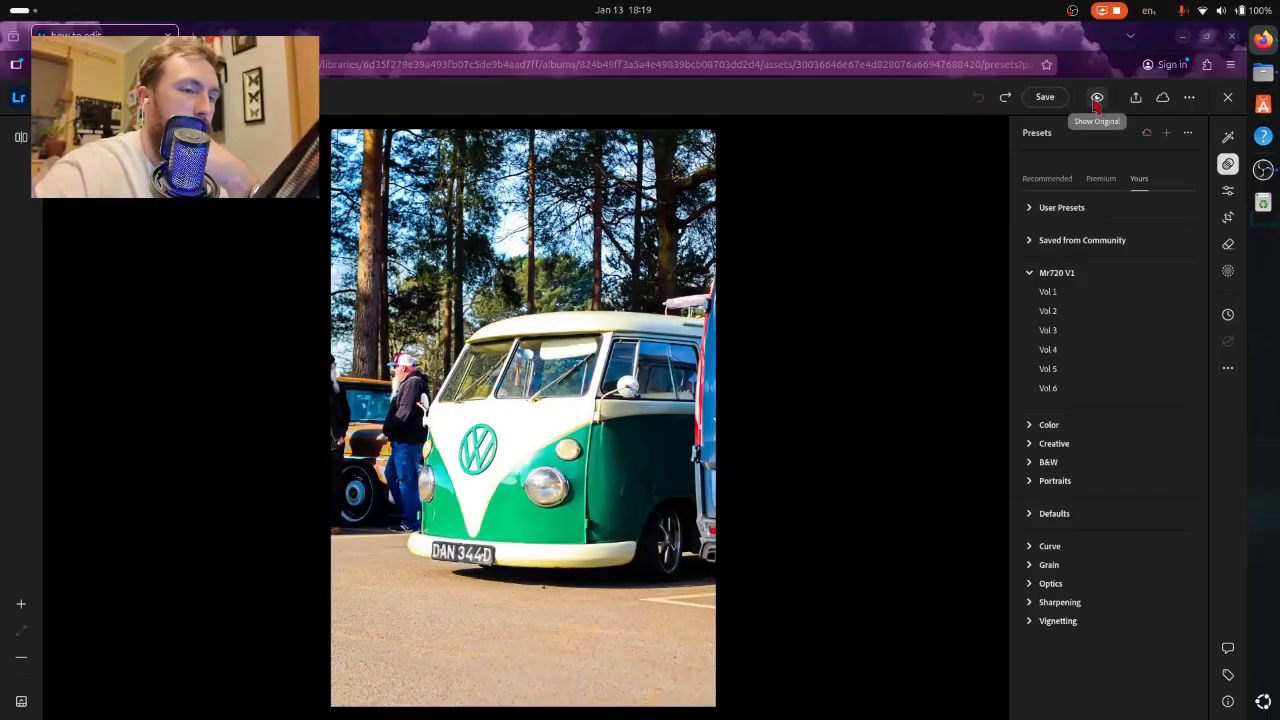
pyautogui.click(1097, 98)
pyautogui.click(1097, 98)
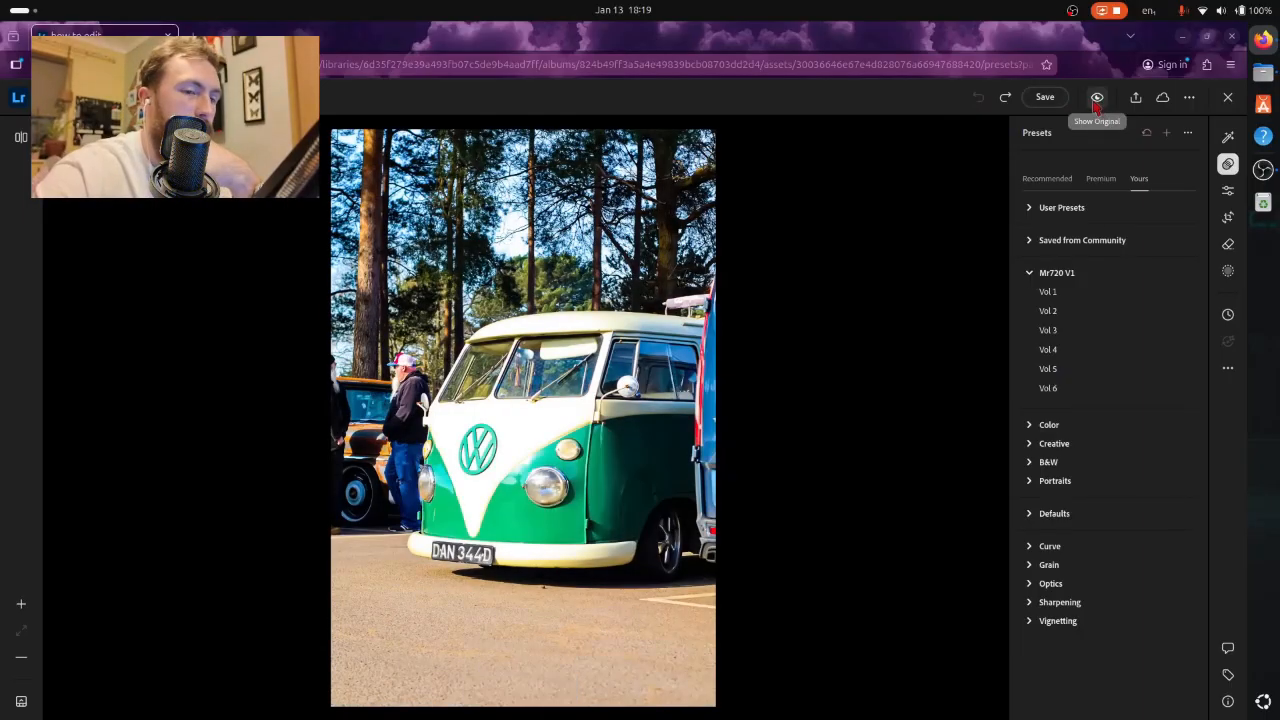
# - Restore the photo's Original version and try the Mr720 V1 presets Vol 1 through Vol 6 on it
pyautogui.click(1228, 314)
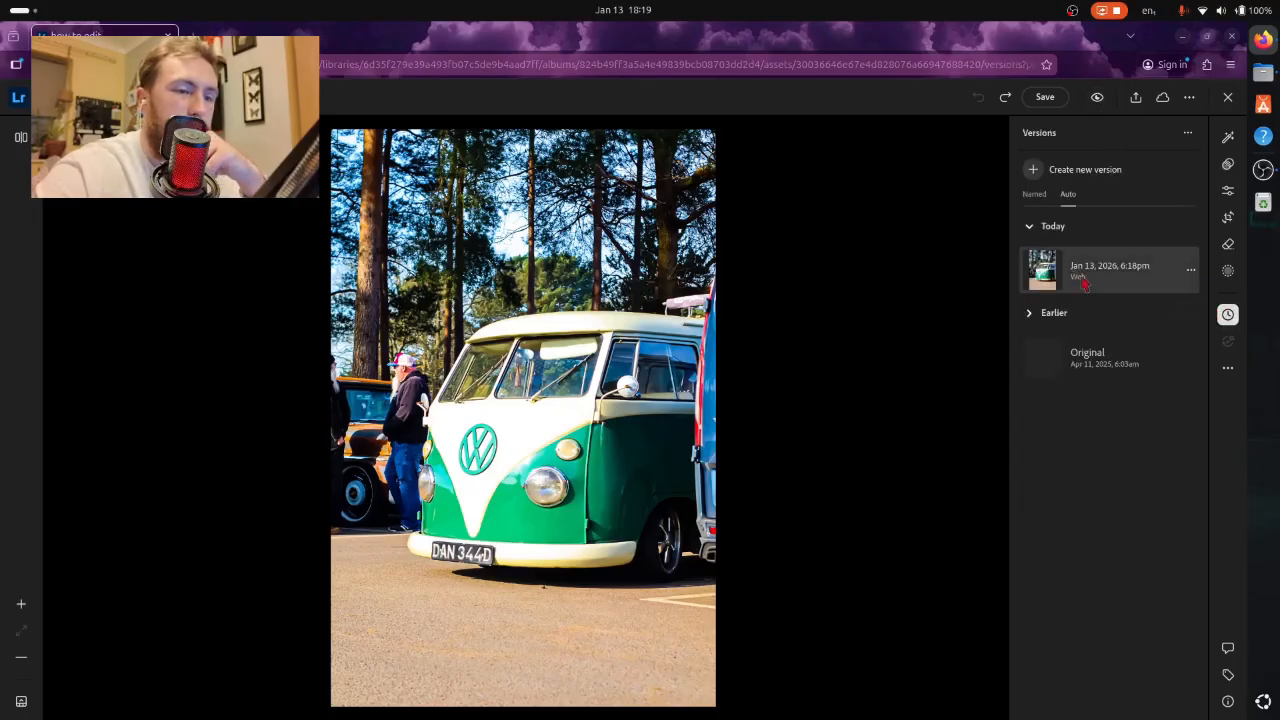
pyautogui.click(1075, 357)
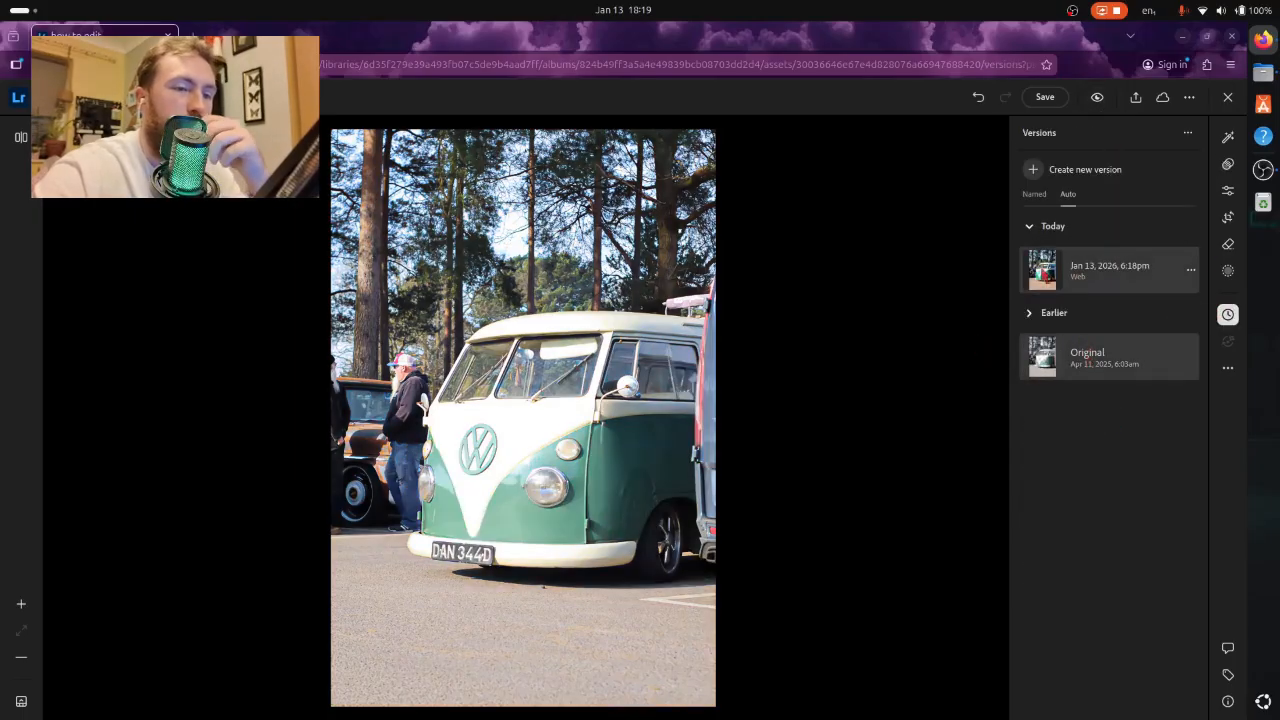
pyautogui.click(1228, 165)
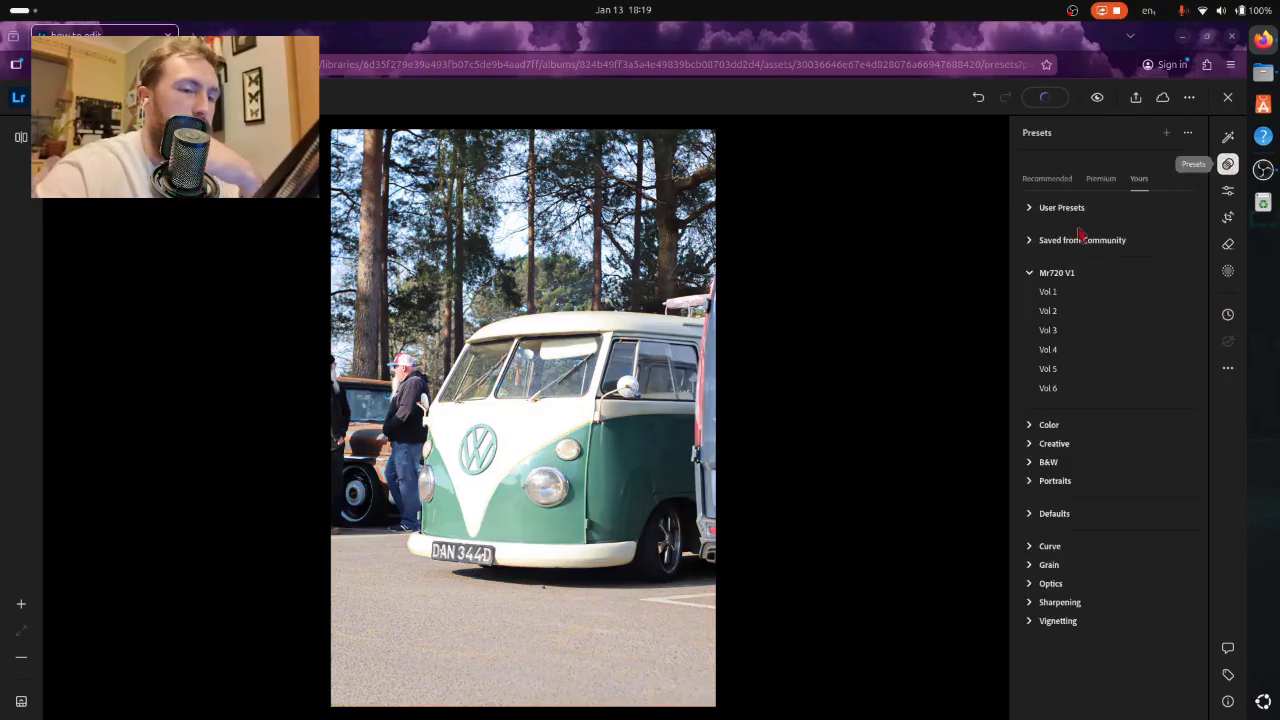
pyautogui.click(1050, 291)
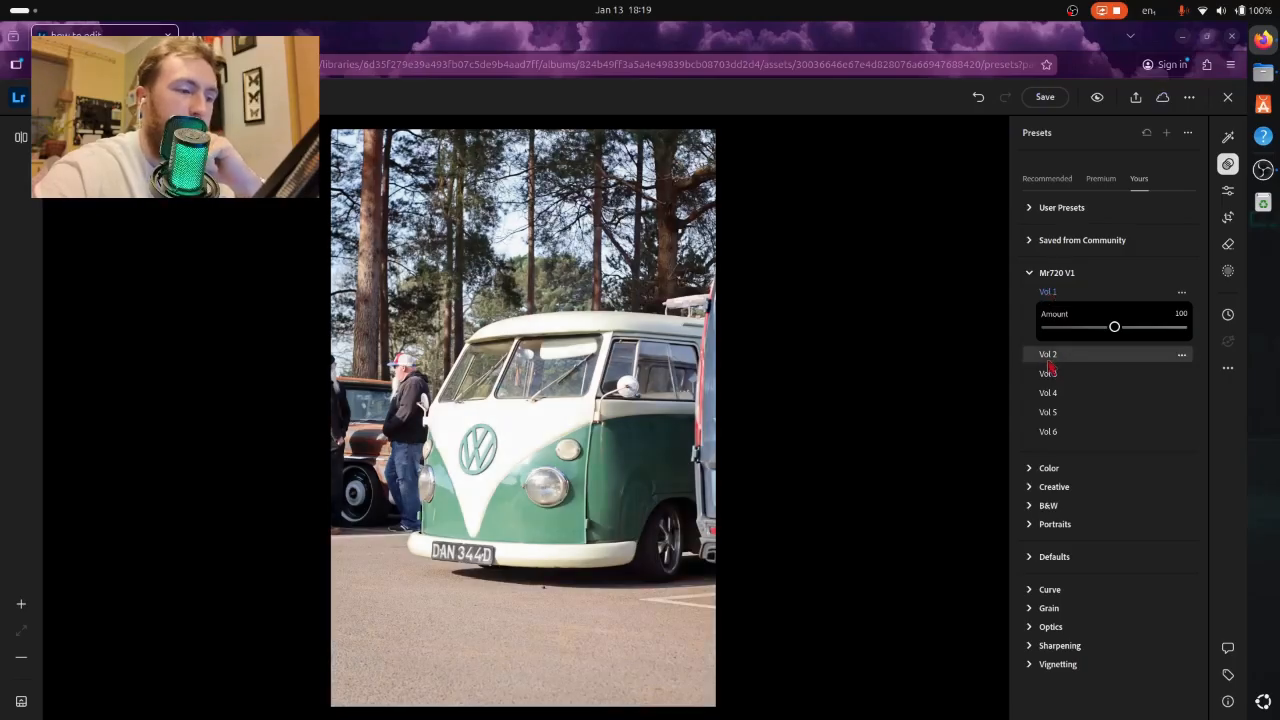
pyautogui.click(1048, 357)
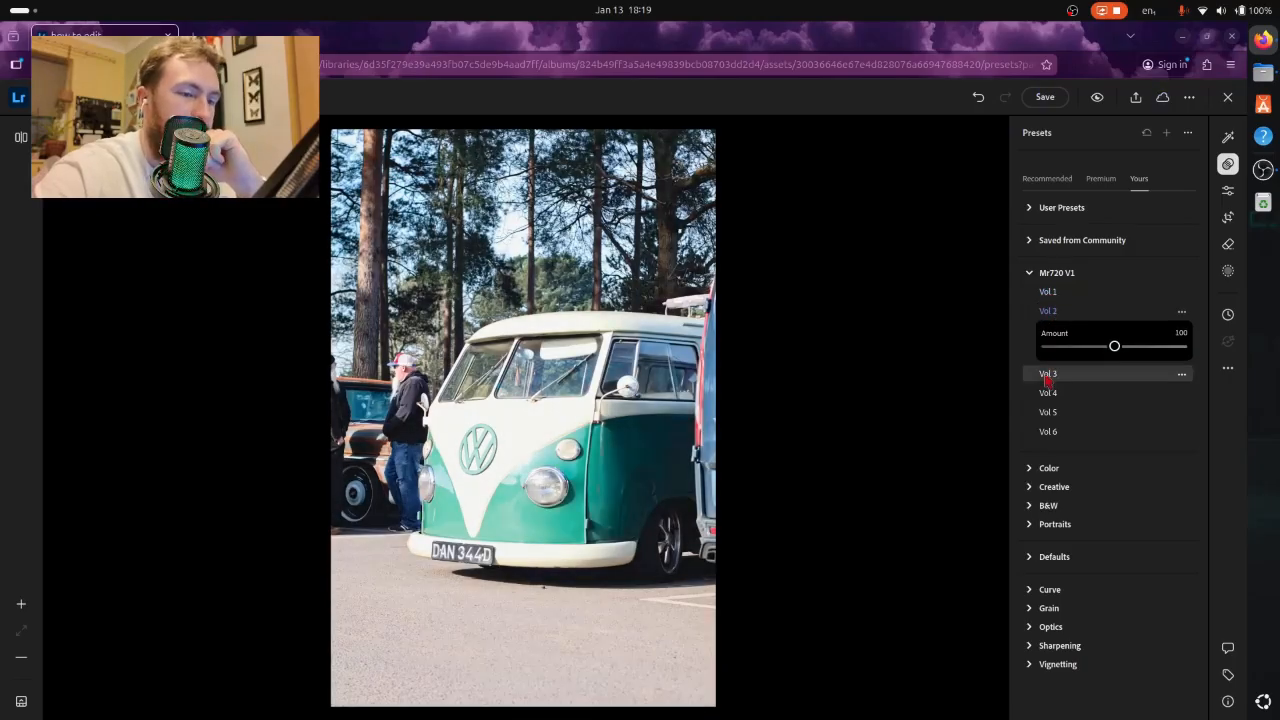
pyautogui.click(1047, 376)
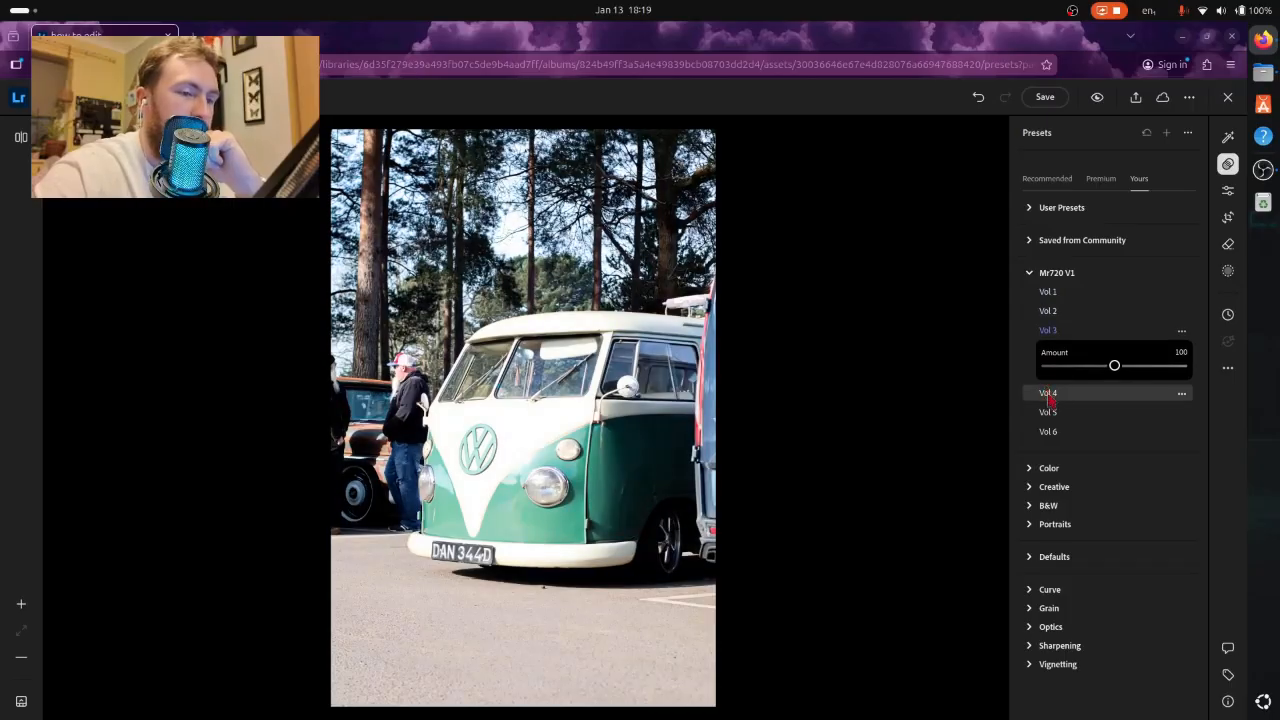
pyautogui.click(1048, 395)
pyautogui.click(1048, 412)
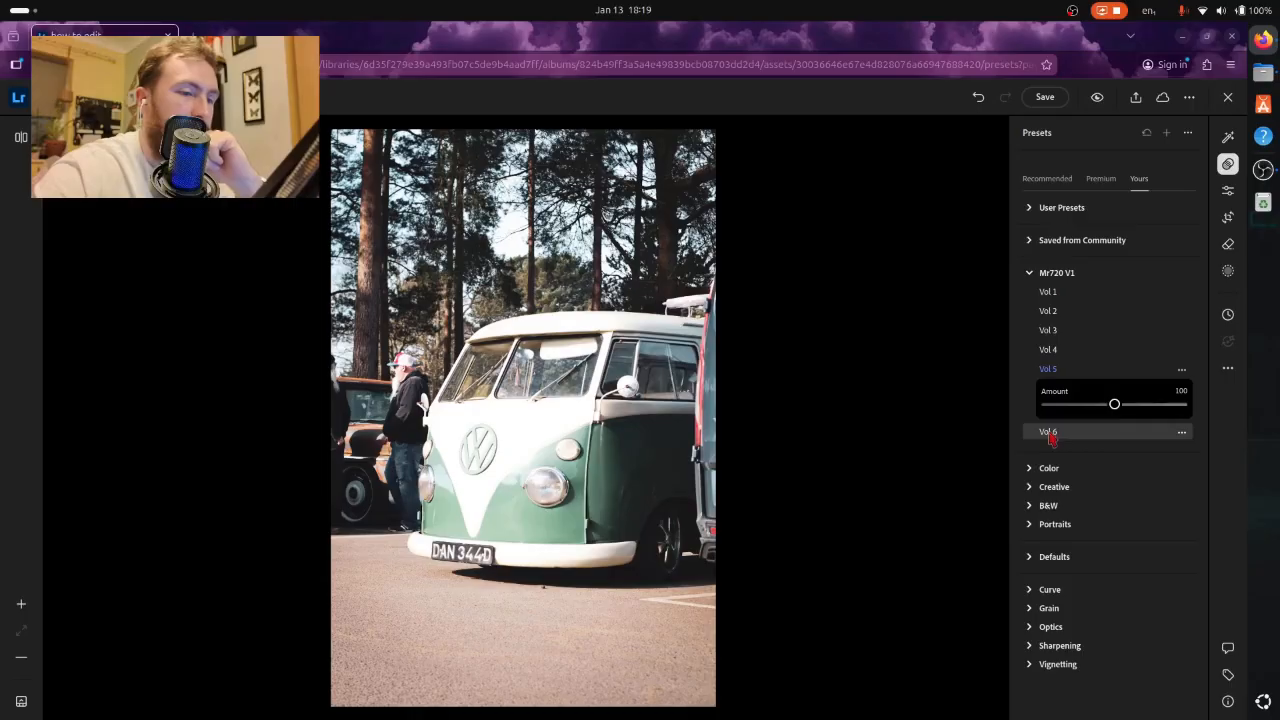
pyautogui.click(1050, 436)
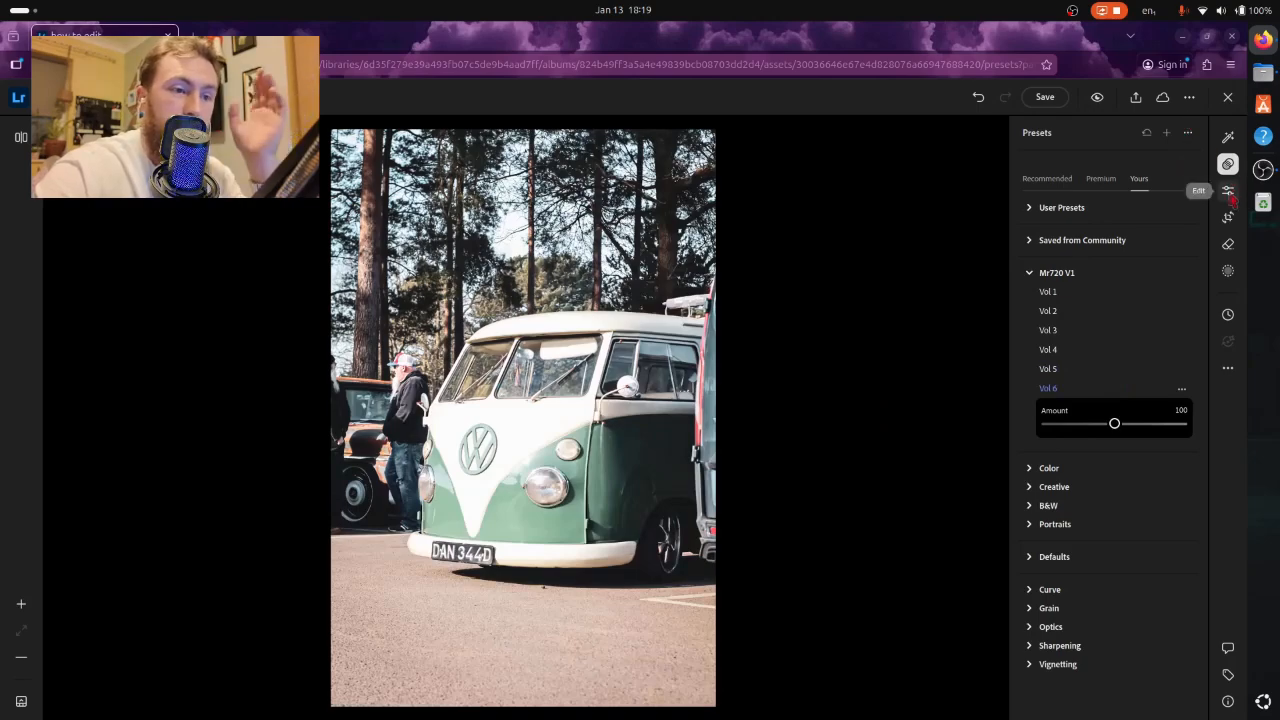
# - Collapse the Mr720 V1 group and undo the tried presets along with the restore to the Original version
pyautogui.click(1040, 274)
pyautogui.click(978, 97)
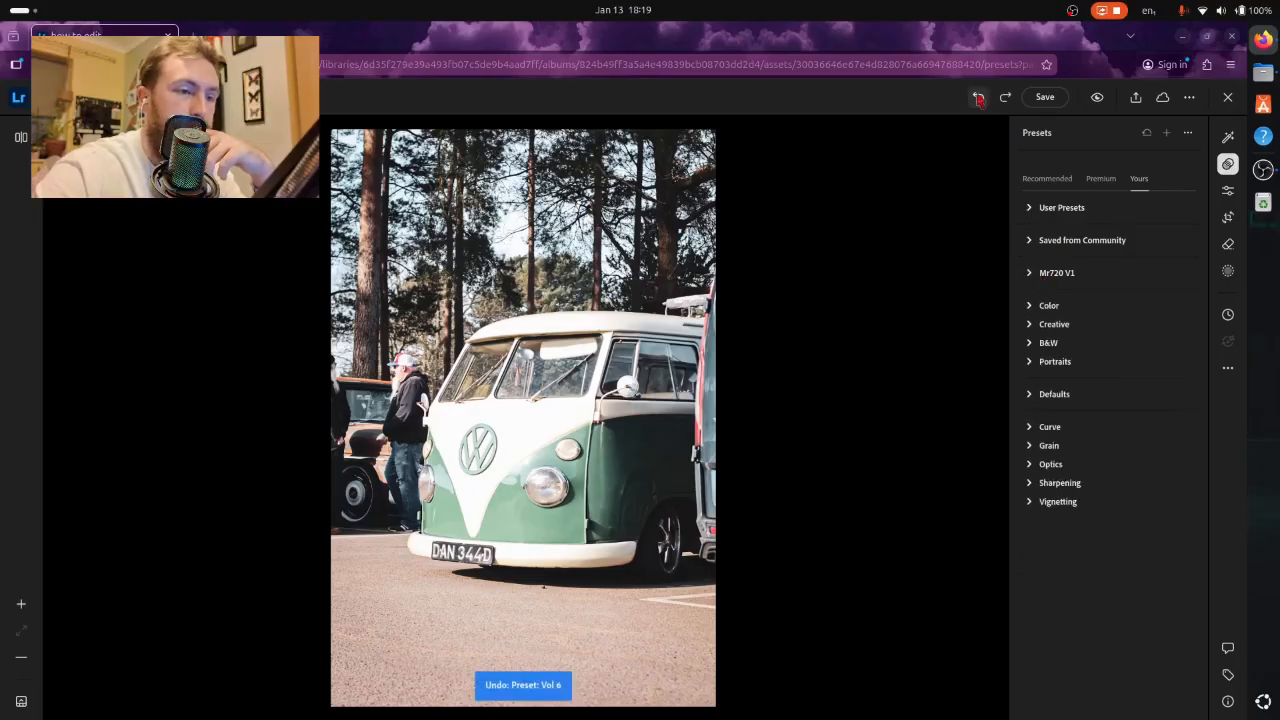
pyautogui.click(978, 97)
pyautogui.click(978, 97)
pyautogui.click(978, 97)
pyautogui.click(978, 97)
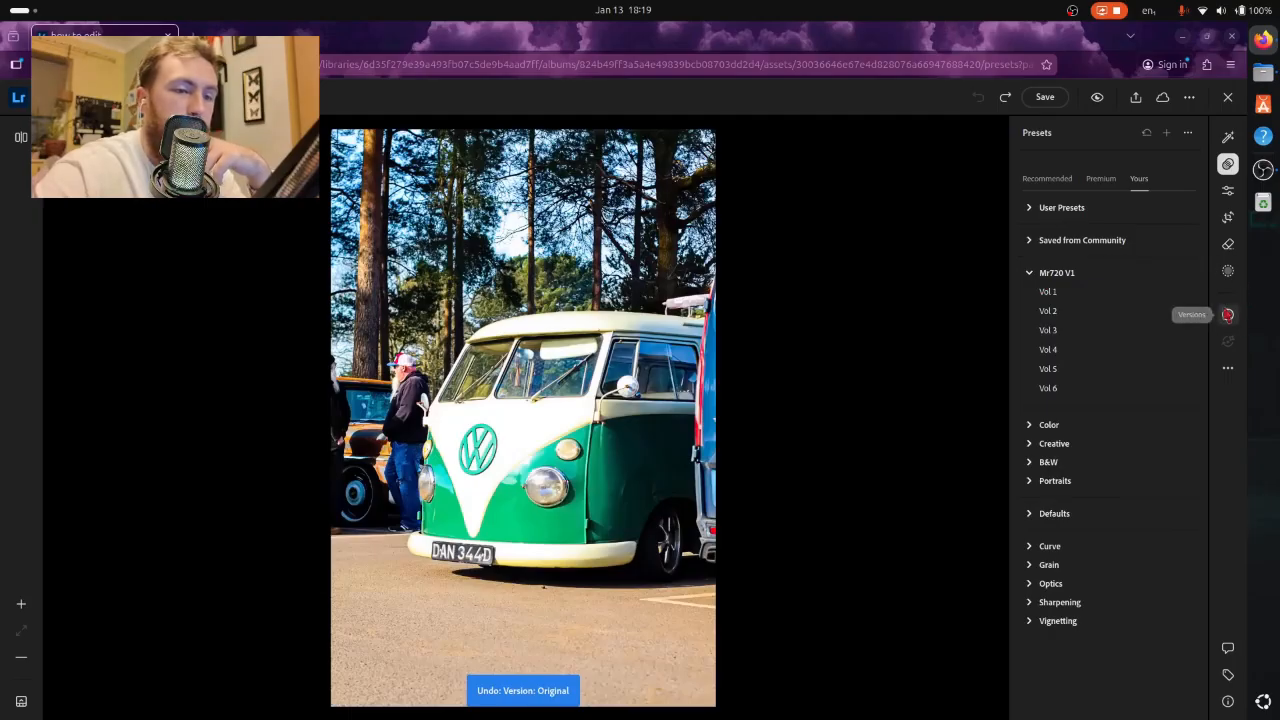
# - Delete the two automatic versions of the photo dated Jan 13, 2026, 6:18pm and 6:19pm
pyautogui.click(1228, 314)
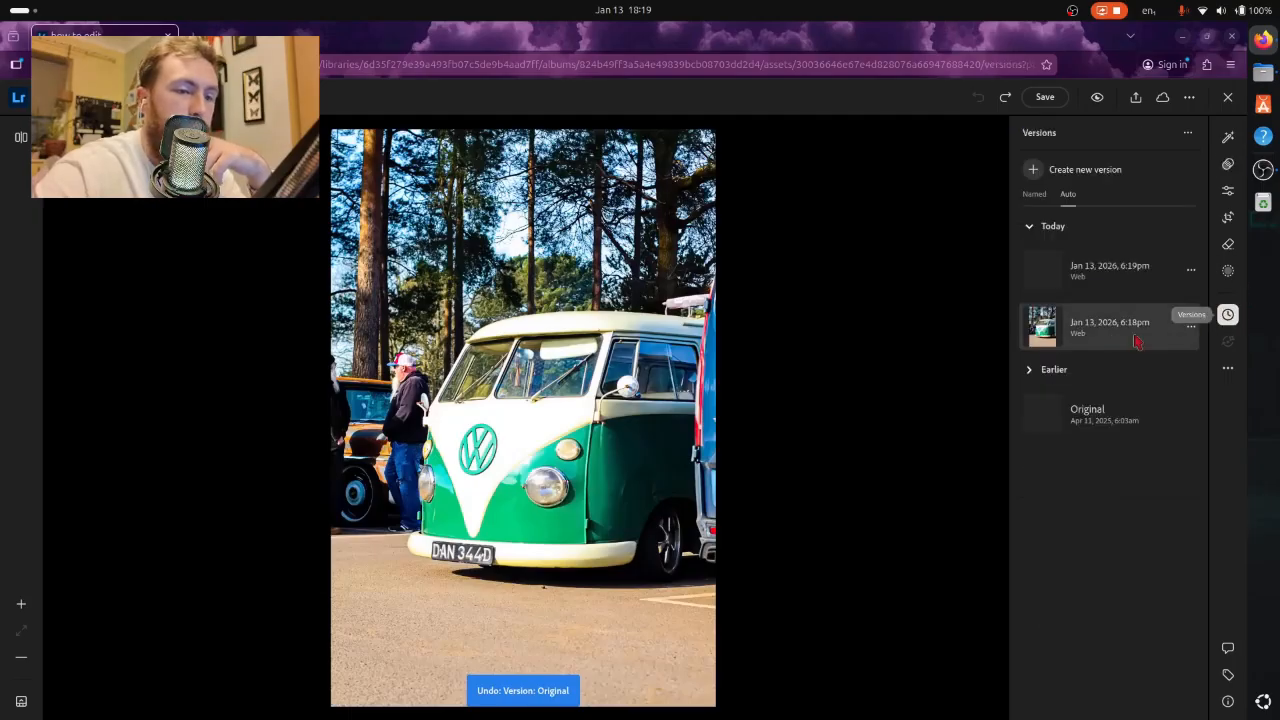
pyautogui.click(1189, 331)
pyautogui.click(1164, 382)
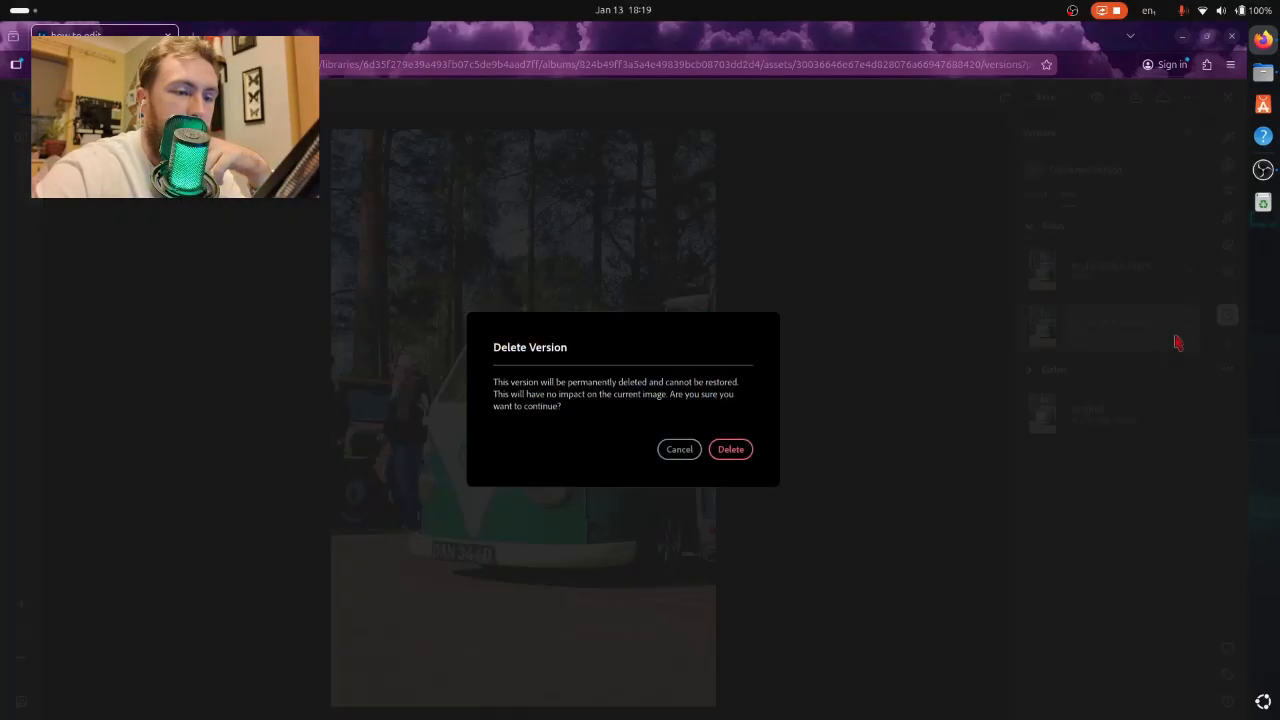
pyautogui.click(740, 440)
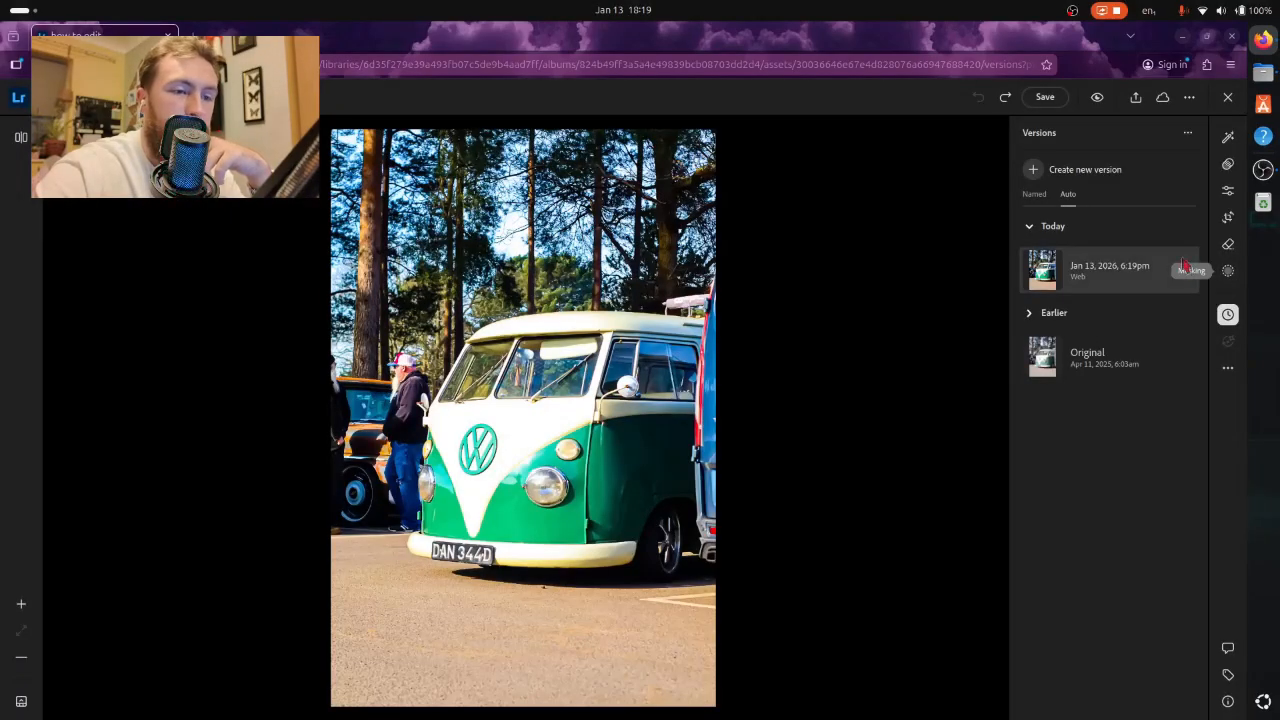
pyautogui.click(1191, 273)
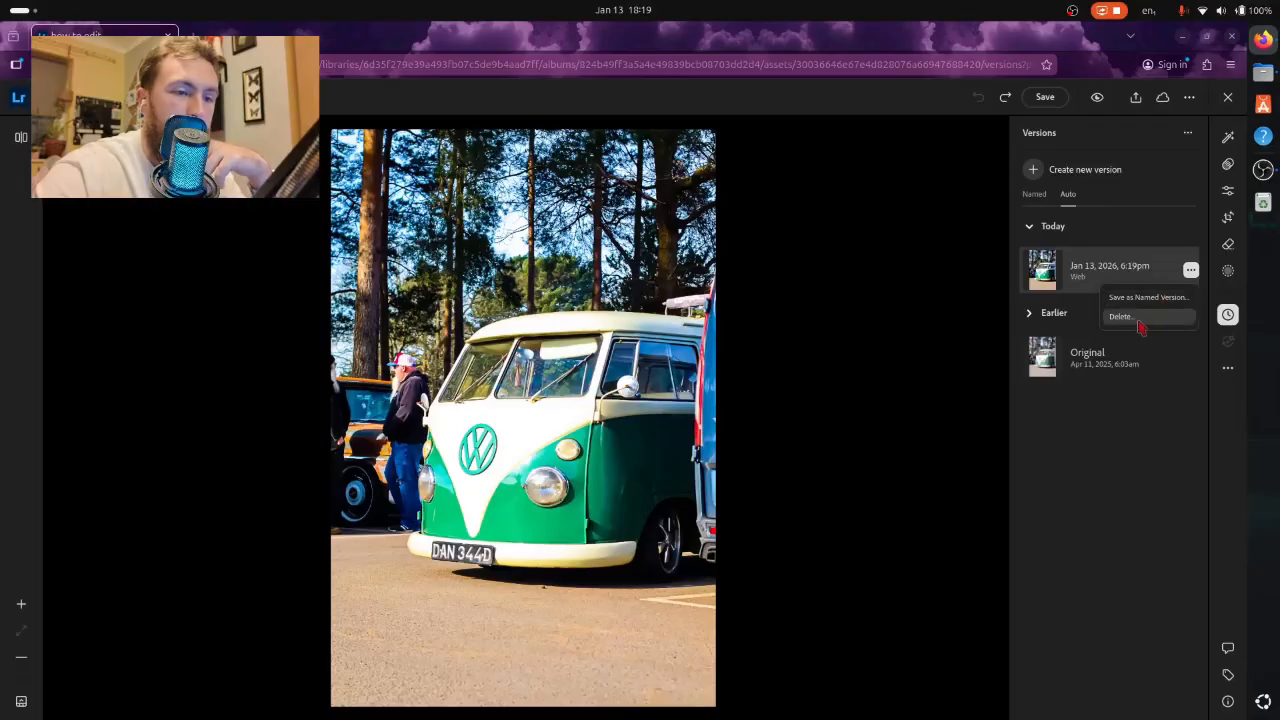
pyautogui.click(1141, 326)
pyautogui.click(731, 446)
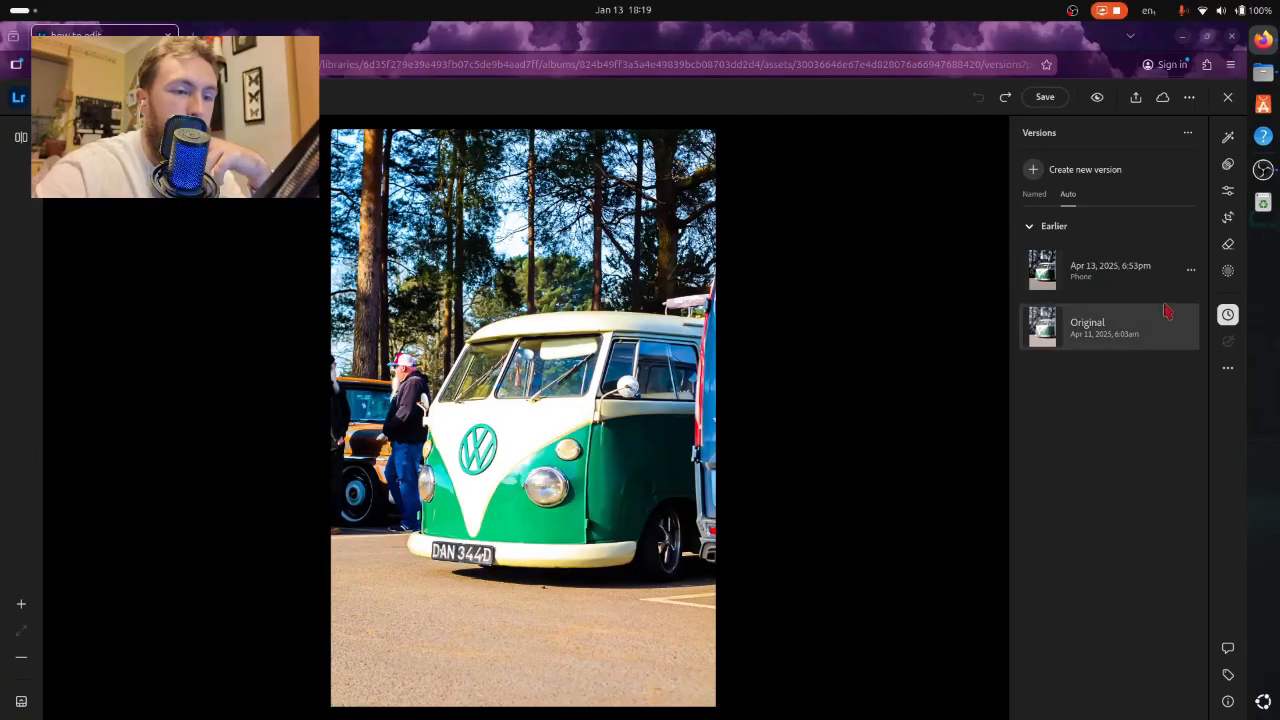
# - Delete the earlier automatic phone version dated Apr 13, 2025, 6:53pm
pyautogui.click(1191, 270)
pyautogui.click(1162, 318)
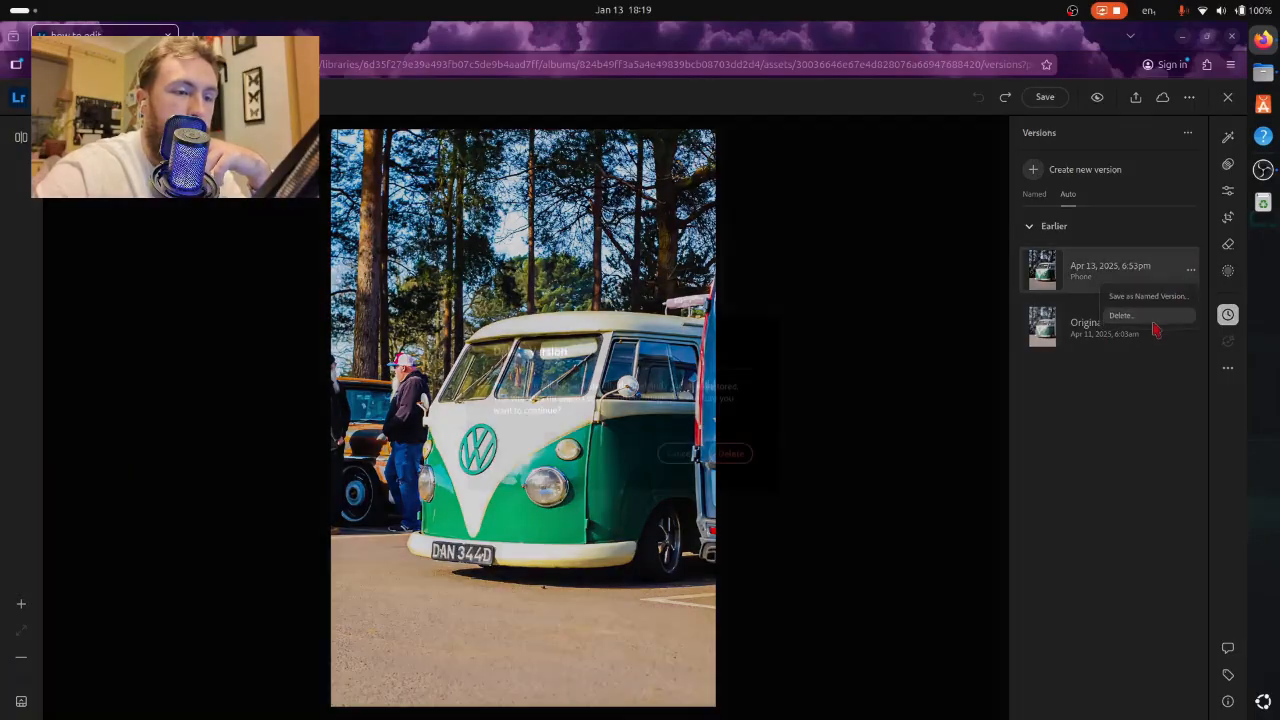
pyautogui.click(720, 455)
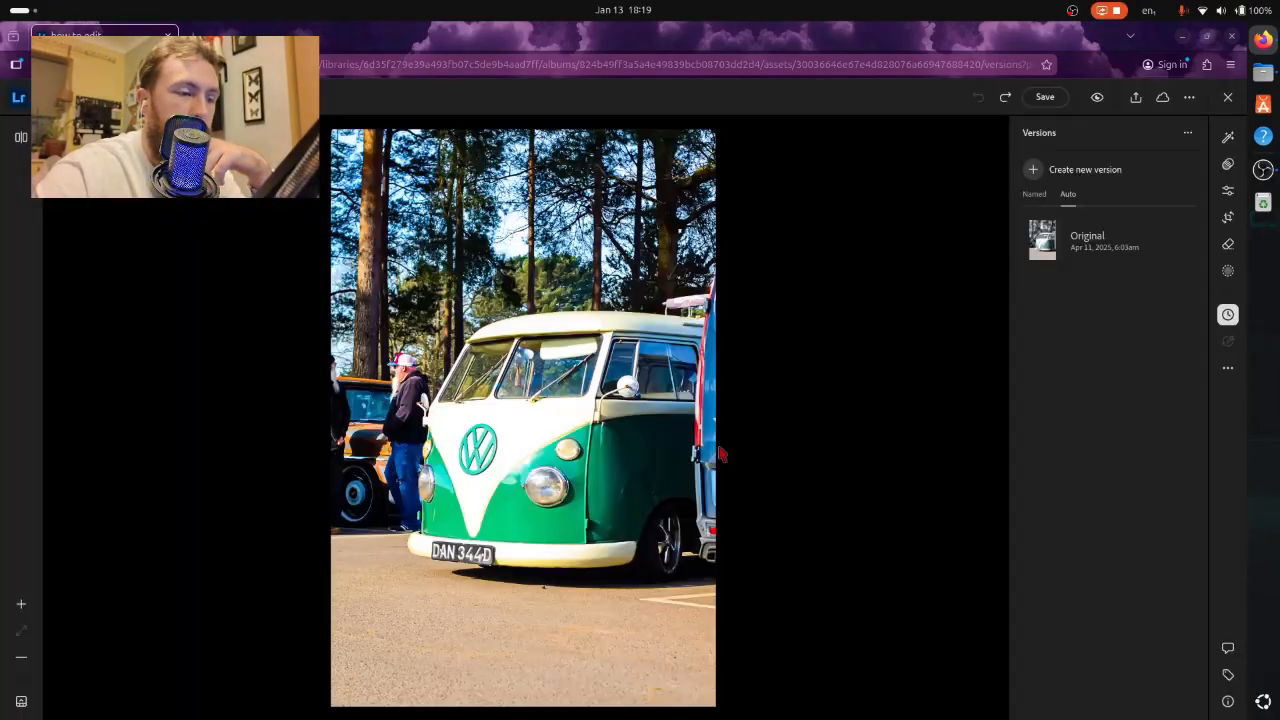
# - Restore the photo's Original version and apply the automatic light and color adjustments
pyautogui.click(1102, 263)
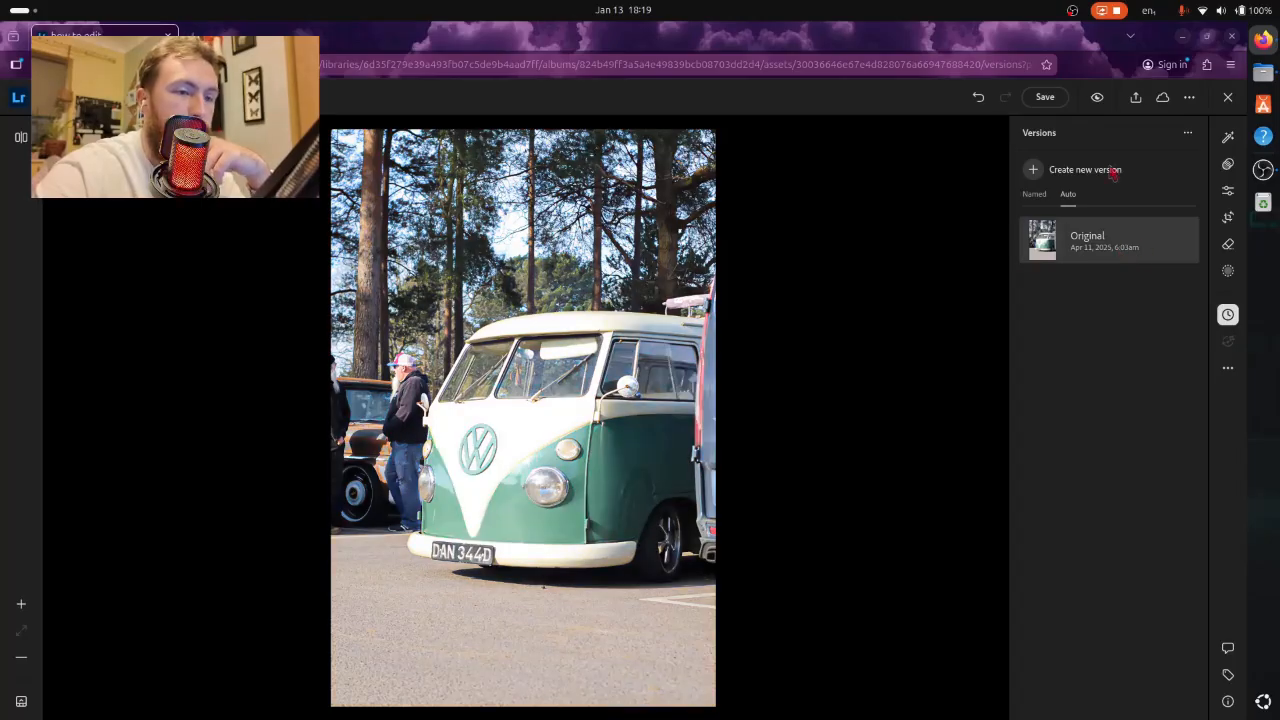
pyautogui.click(1228, 190)
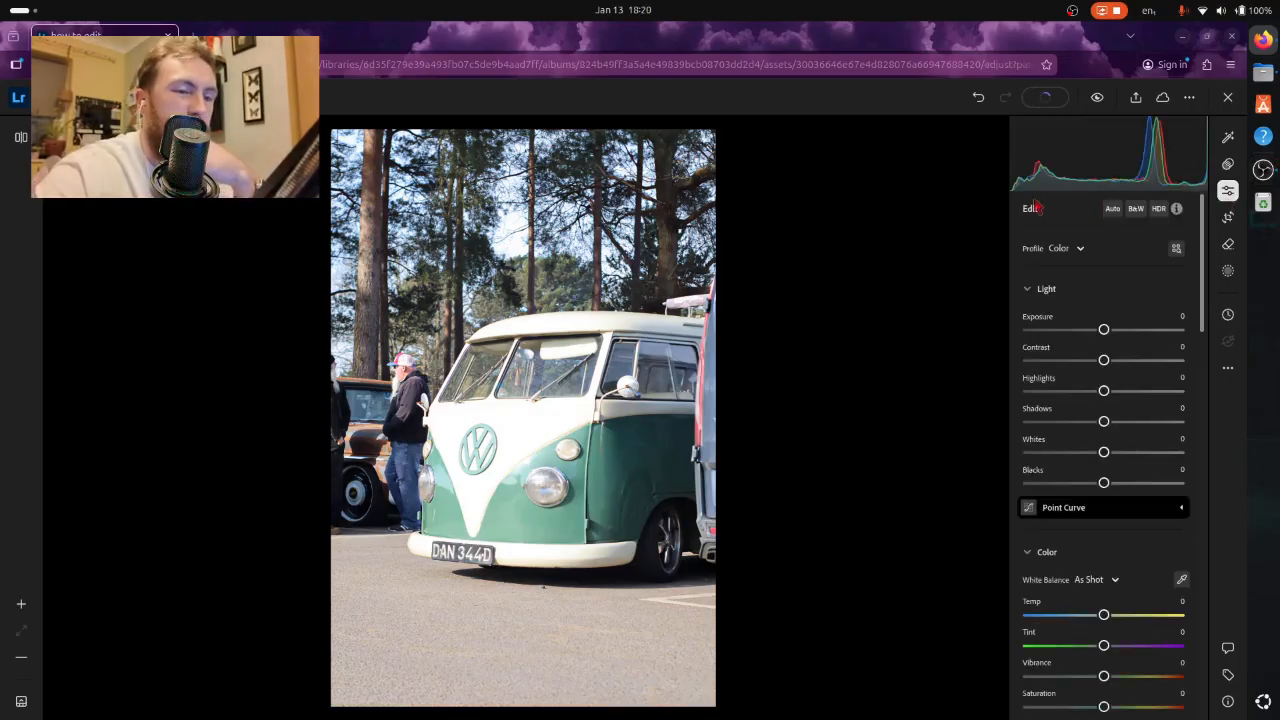
pyautogui.click(1113, 212)
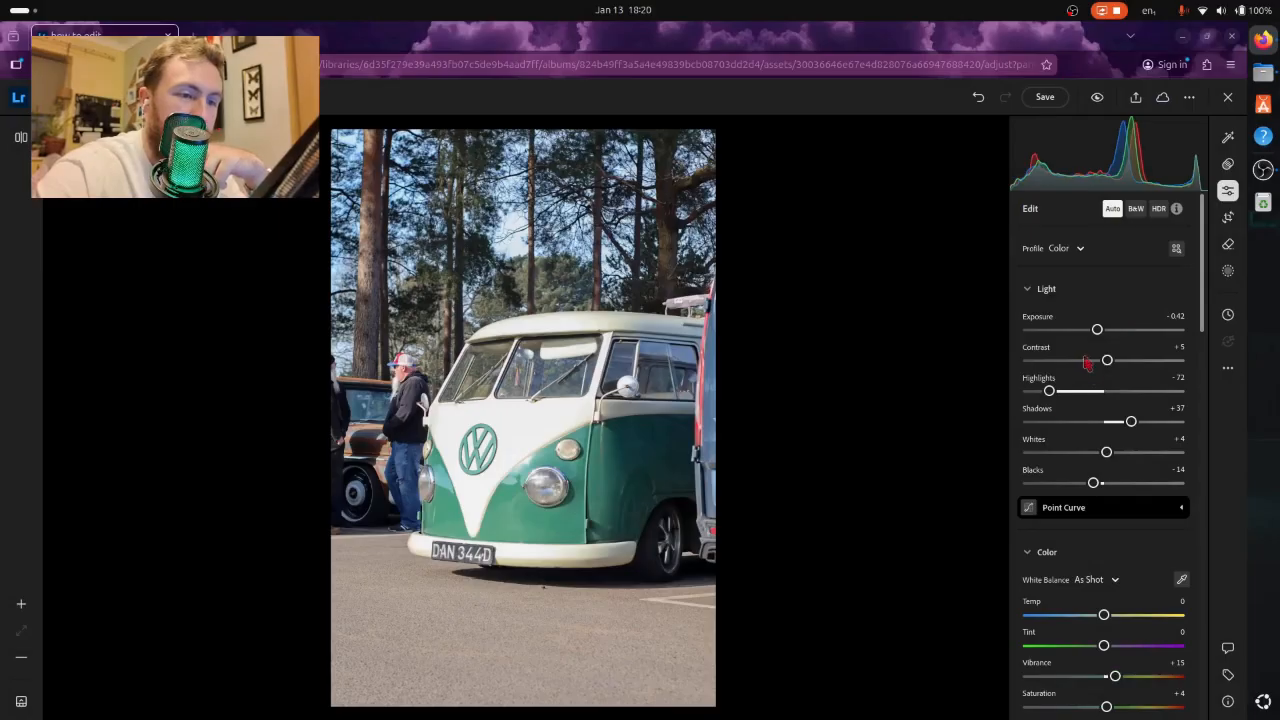
# - Set the photo's Contrast to +26, Highlights to -81 and Whites to -16
pyautogui.moveTo(1104, 367); pyautogui.dragTo(1112, 370)
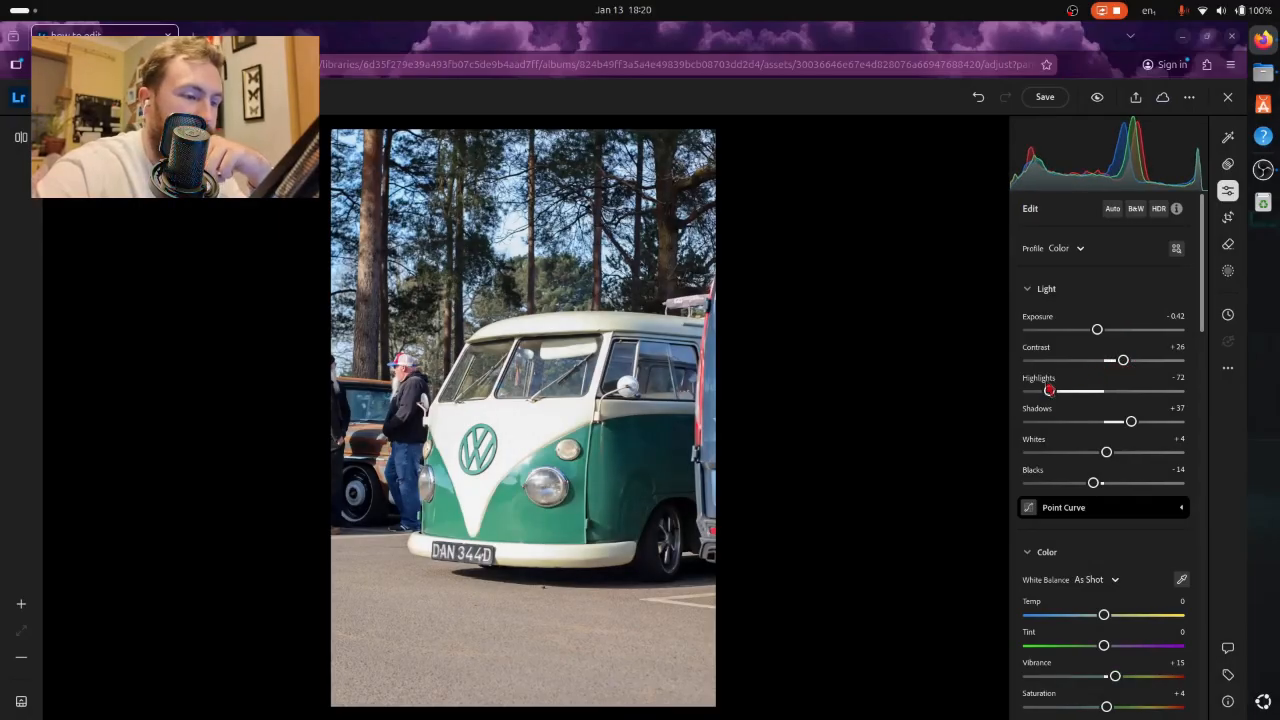
pyautogui.moveTo(1053, 398); pyautogui.dragTo(1039, 398)
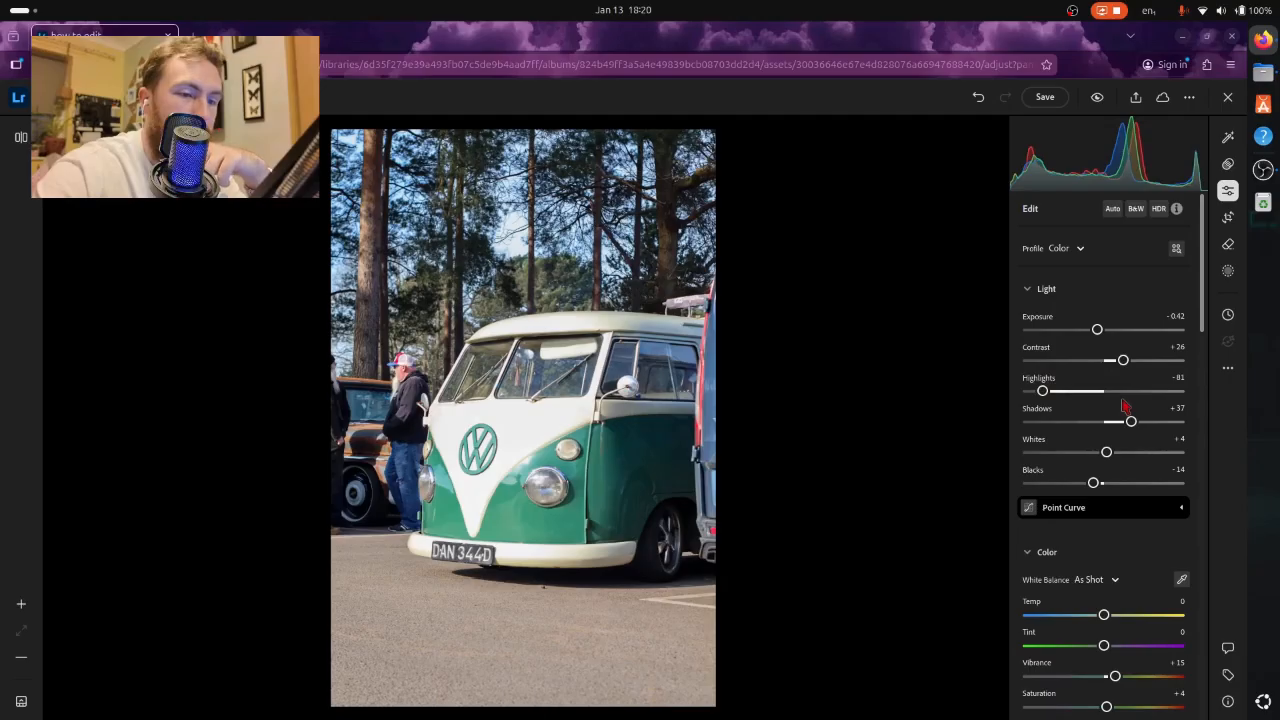
pyautogui.scroll(-1, 1125, 405)
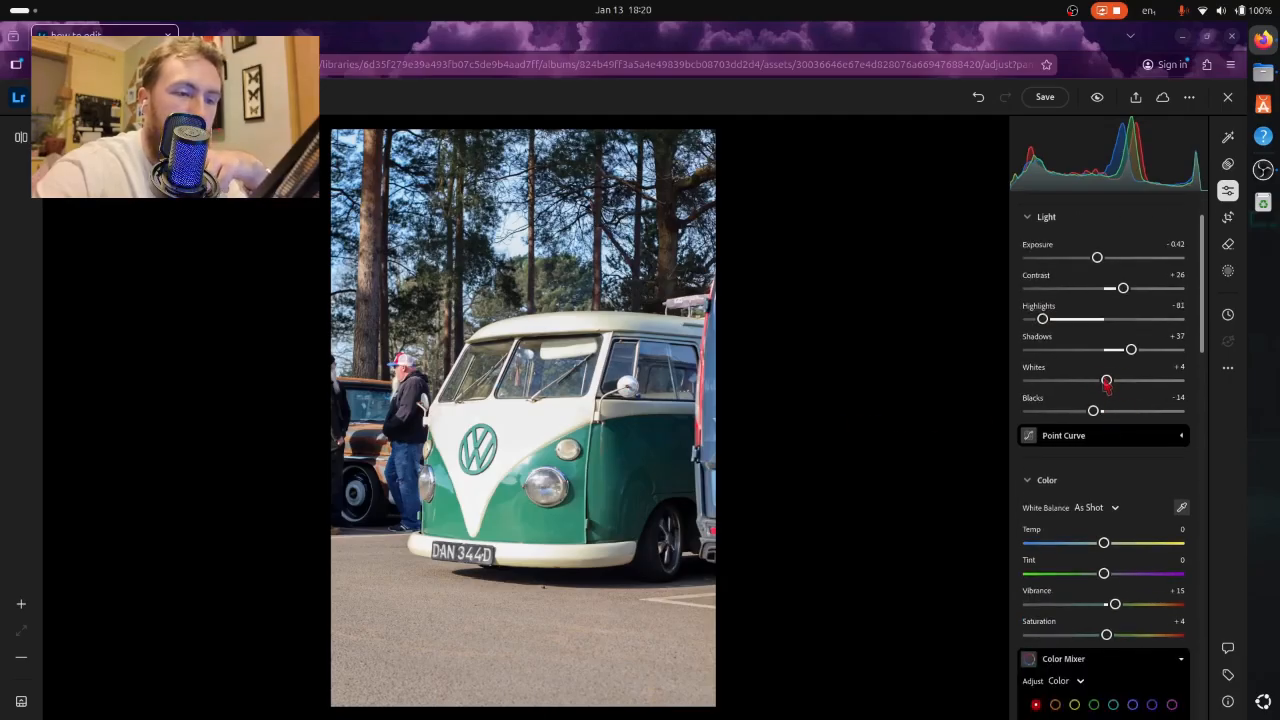
pyautogui.moveTo(1107, 381); pyautogui.dragTo(1091, 384)
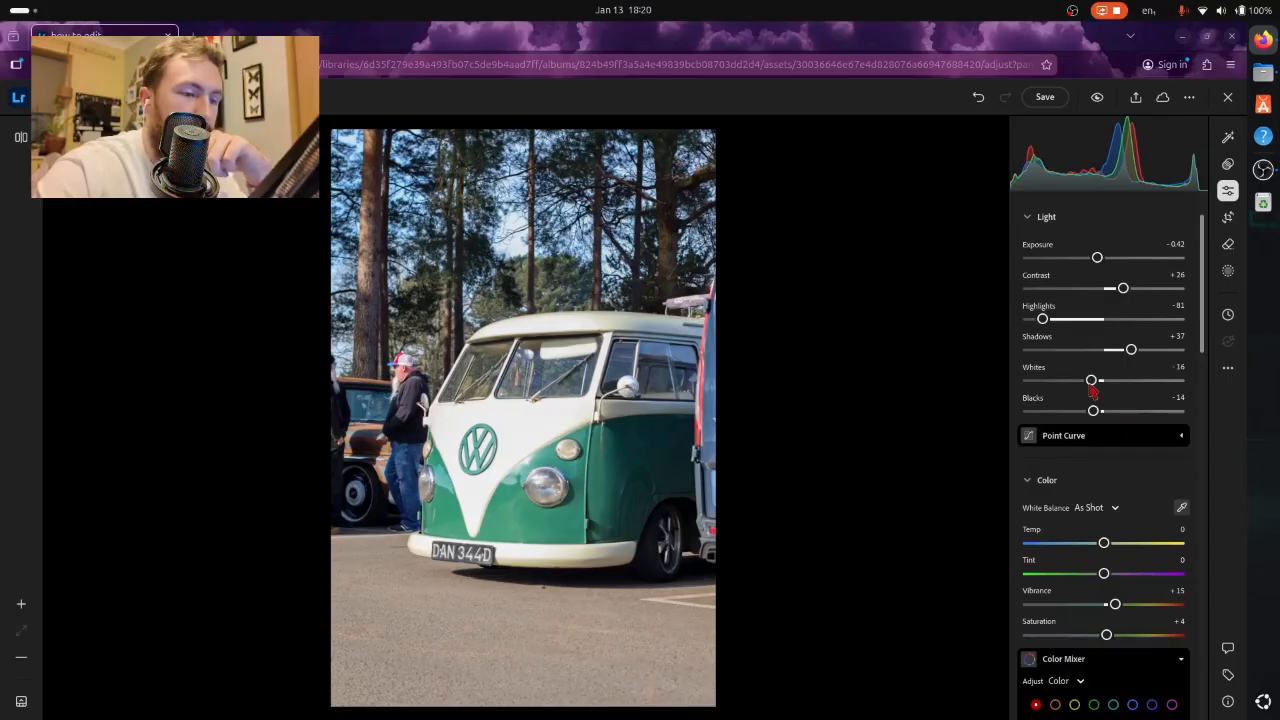
# - Color grade the midtones toward orange, shadows toward green and highlights toward red, and compare the result with the original photo
pyautogui.scroll(-3, 1136, 405)
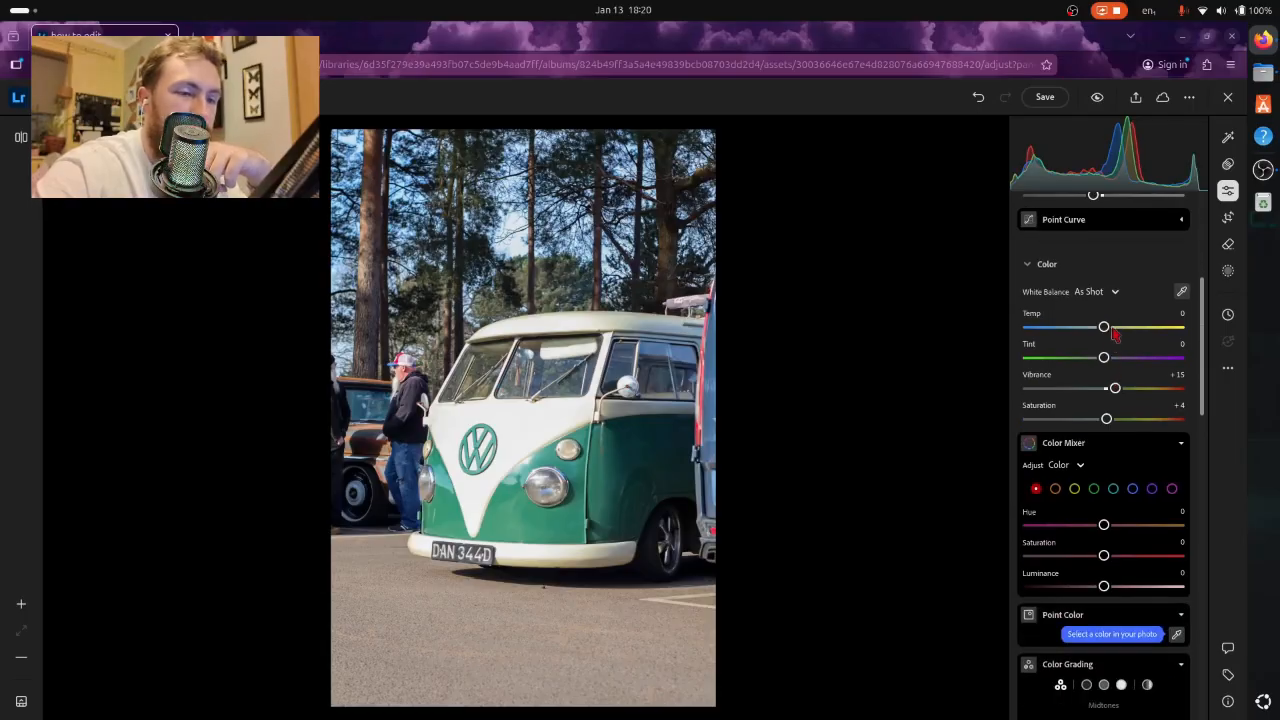
pyautogui.scroll(-4, 1117, 358)
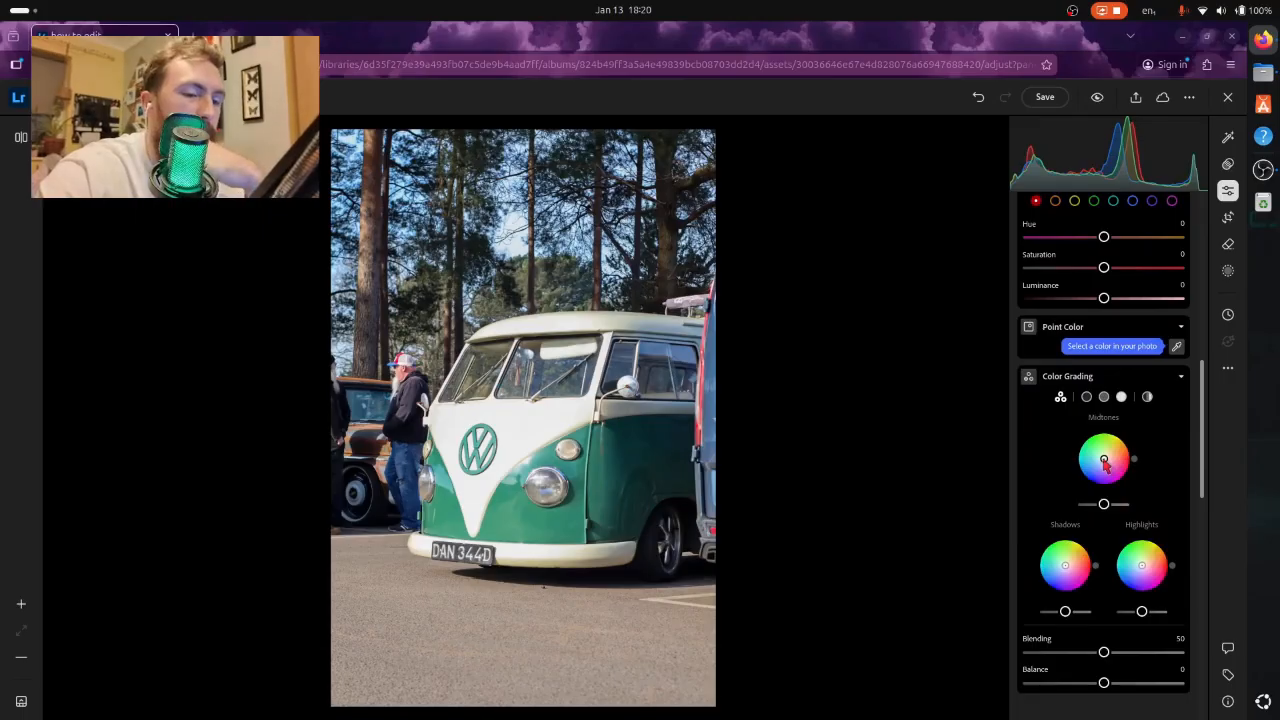
pyautogui.moveTo(1106, 462); pyautogui.dragTo(1120, 456)
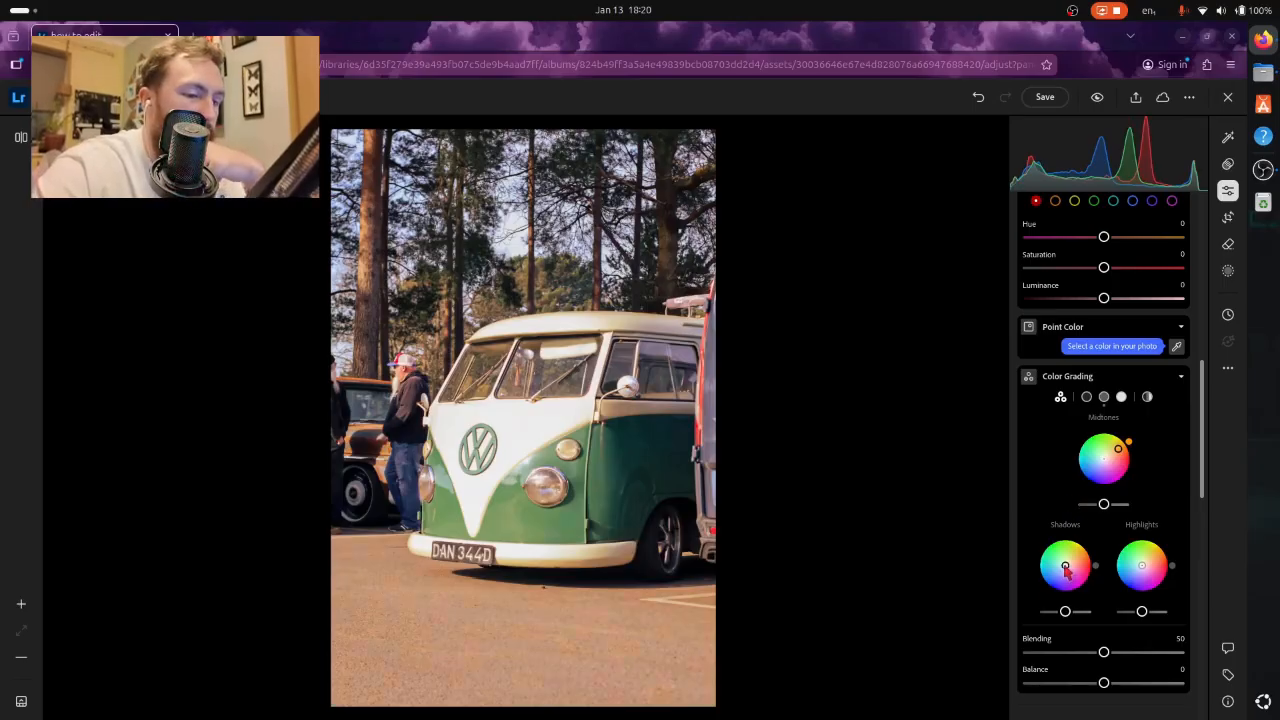
pyautogui.moveTo(1065, 566); pyautogui.dragTo(1066, 564)
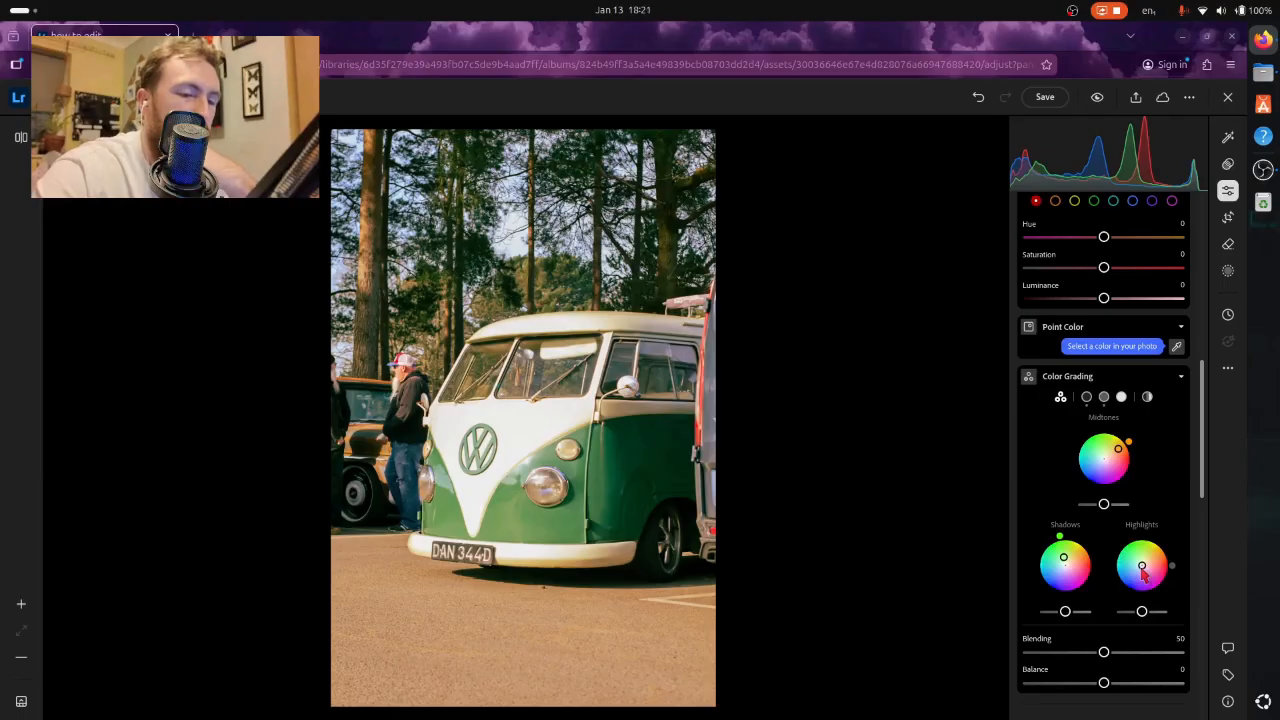
pyautogui.moveTo(1143, 572); pyautogui.dragTo(1149, 568)
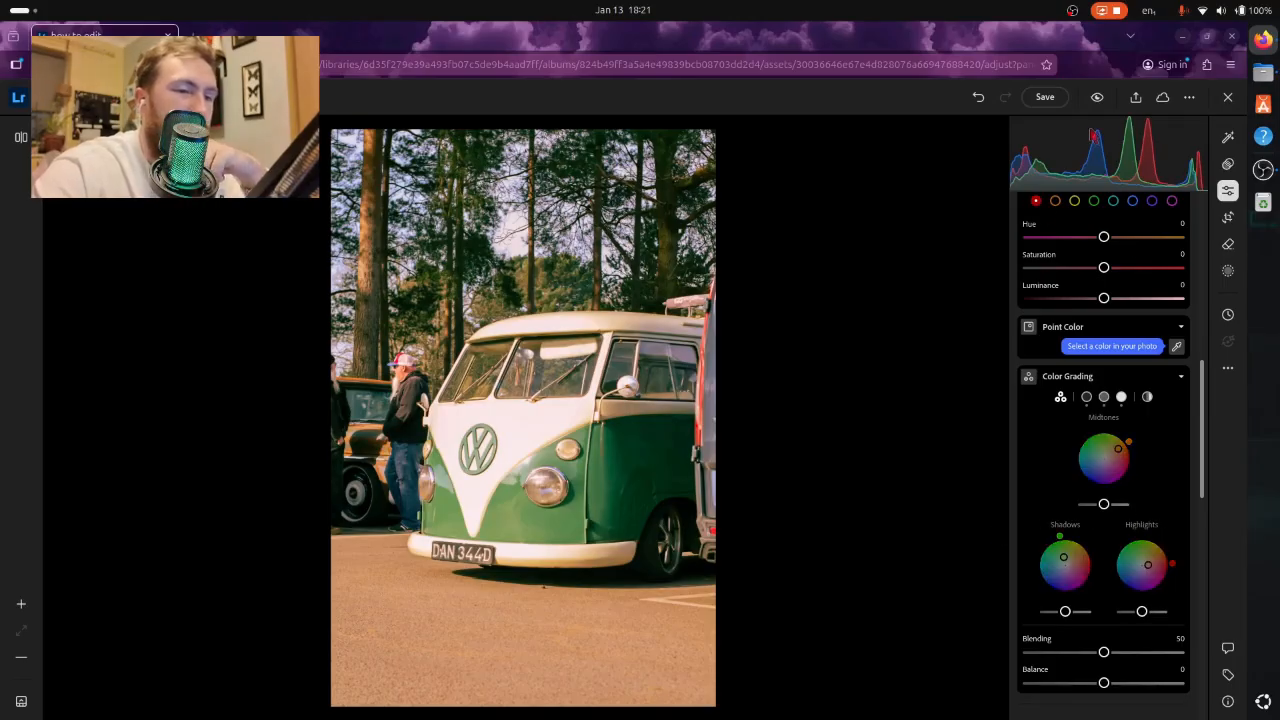
pyautogui.click(1097, 98)
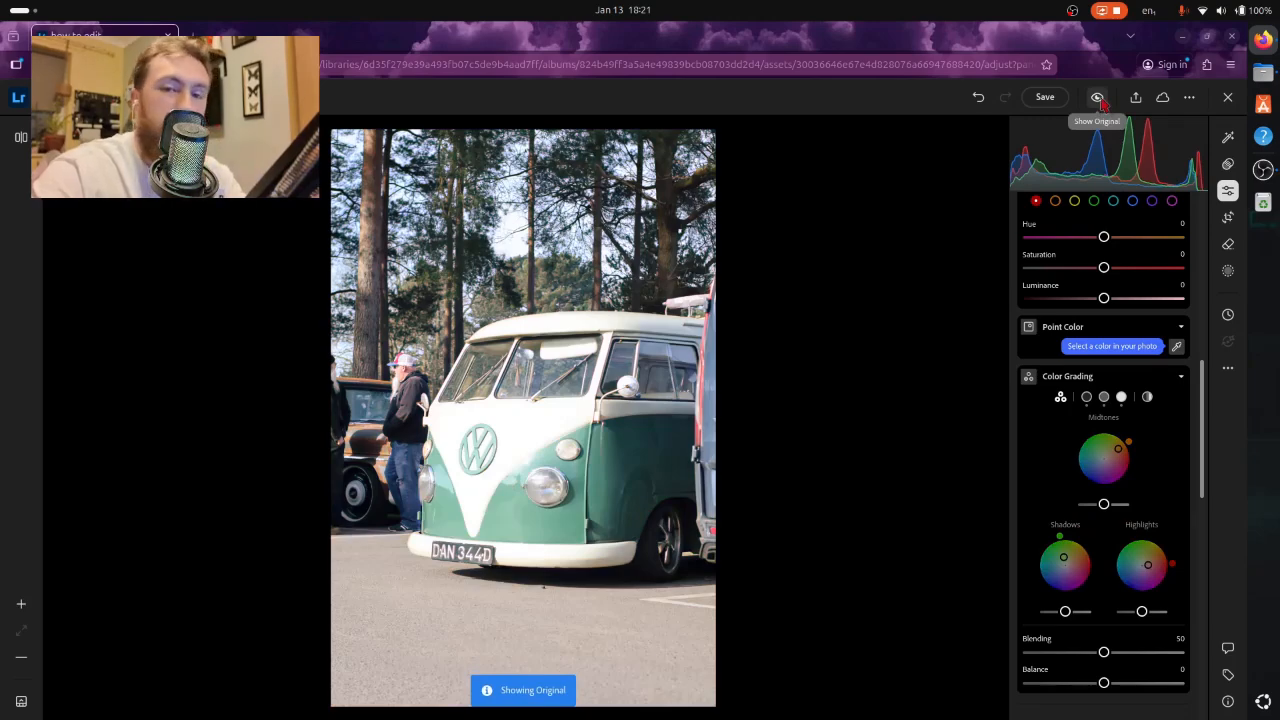
pyautogui.click(1098, 98)
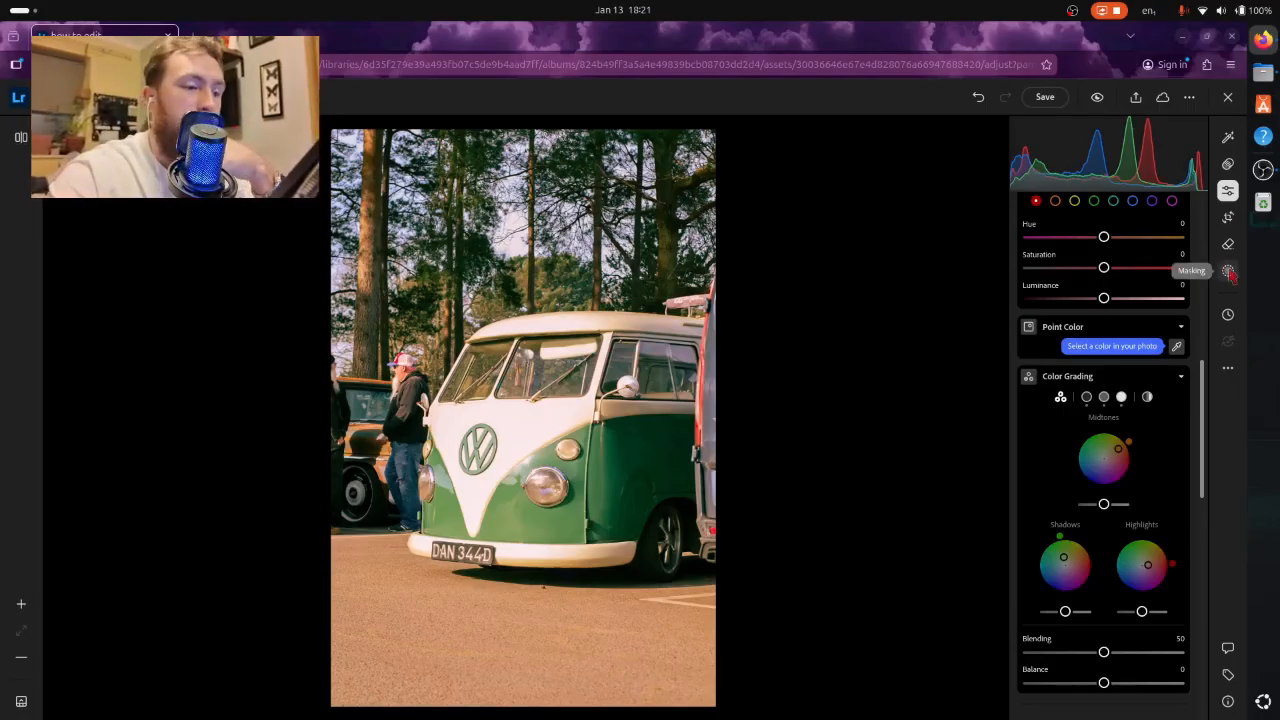
# - Set the photo's effects to Texture +34, Clarity +21, Dehaze +24 and Vignette -12
pyautogui.scroll(-5, 1118, 370)
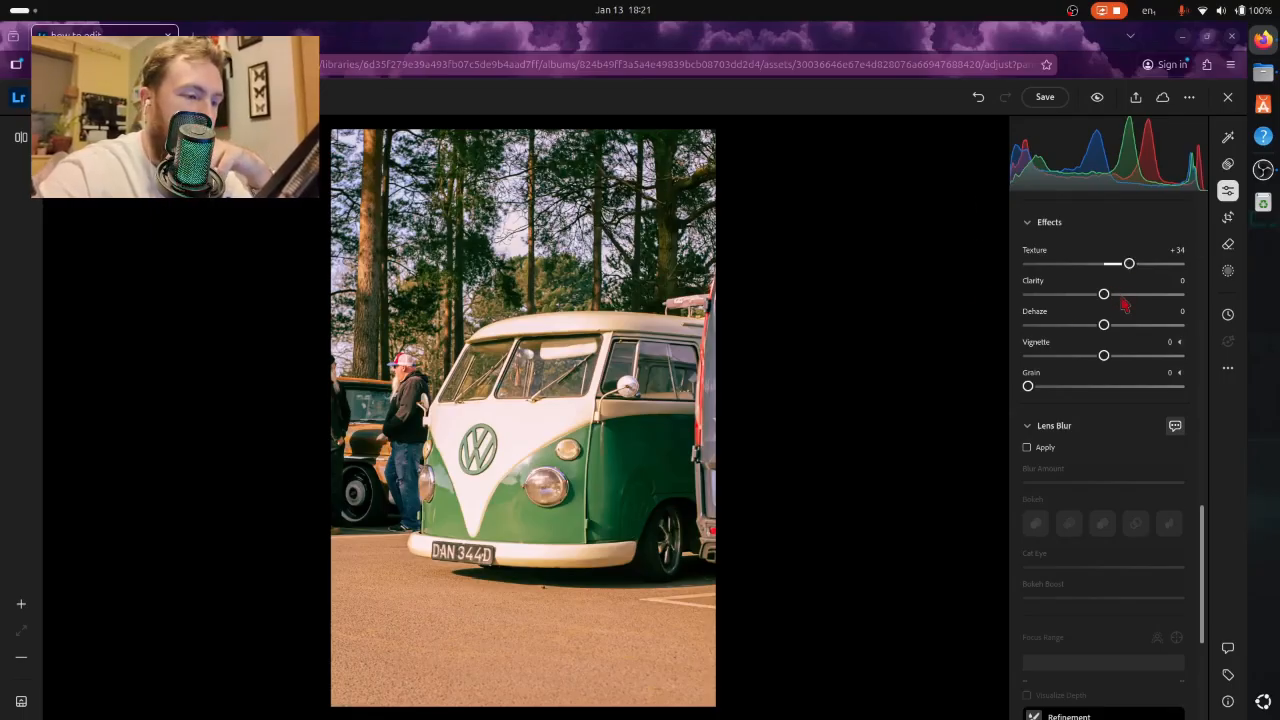
pyautogui.click(1121, 297)
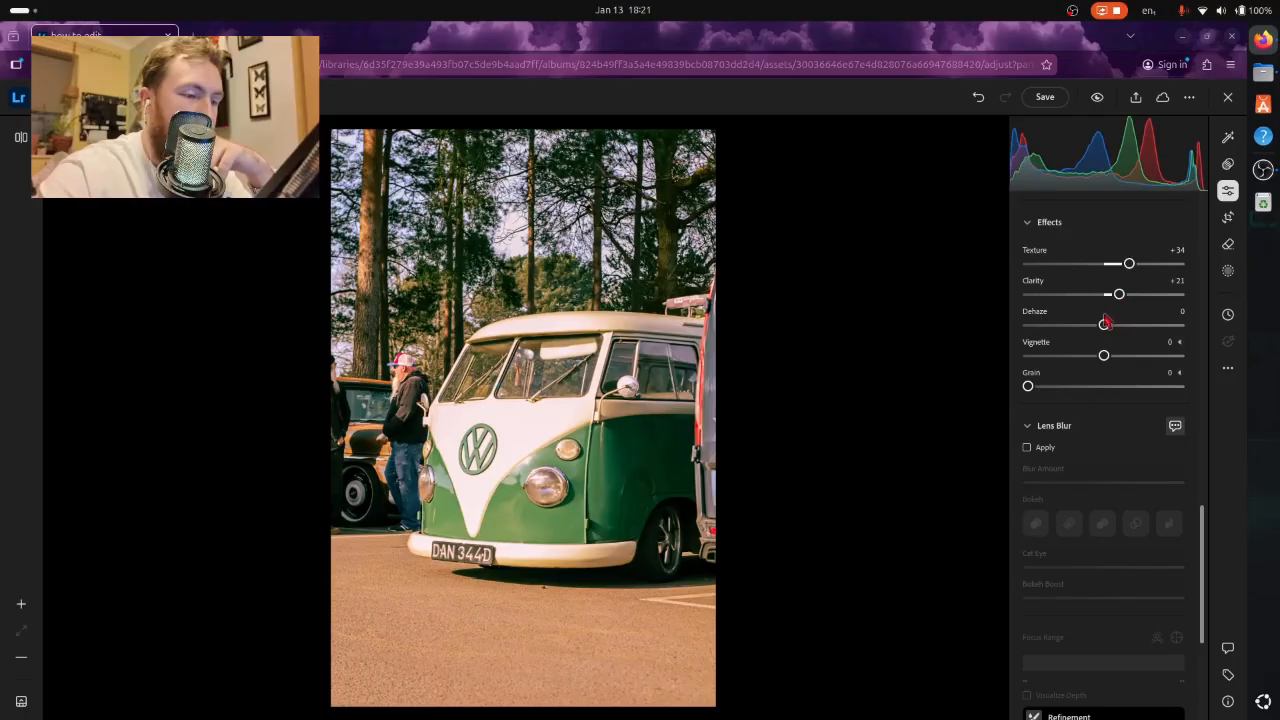
pyautogui.click(1096, 97)
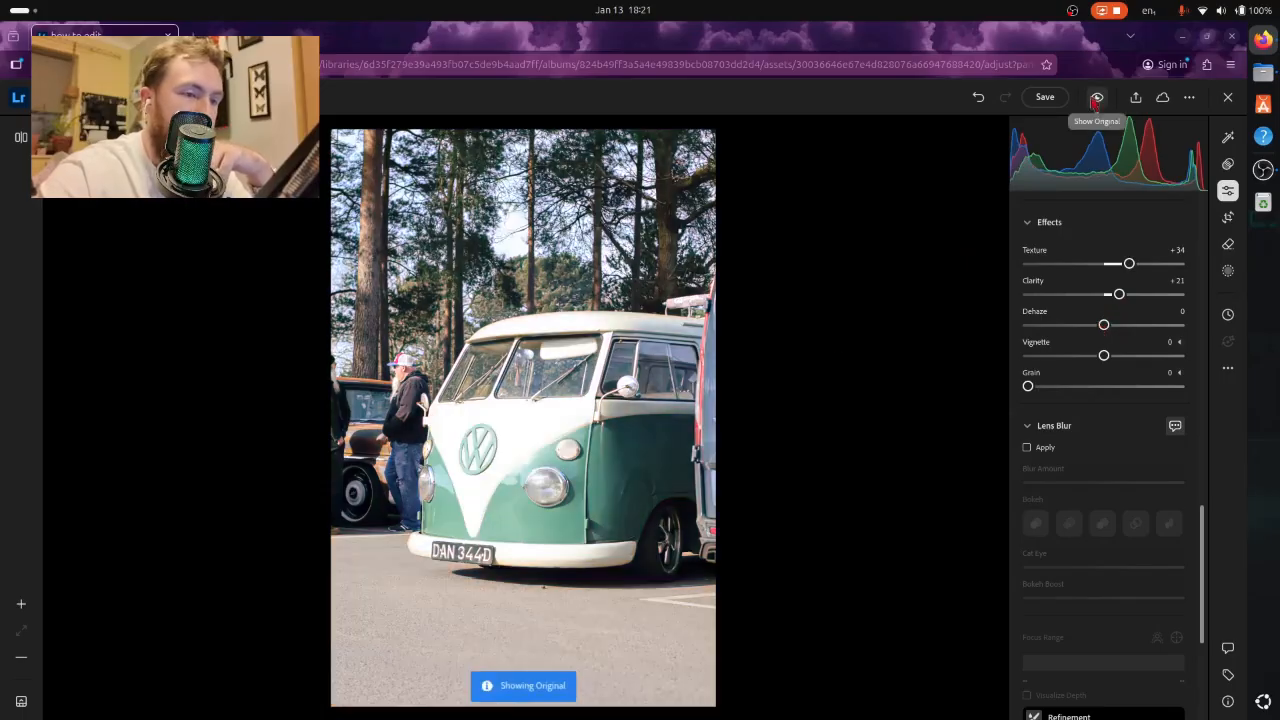
pyautogui.click(1121, 326)
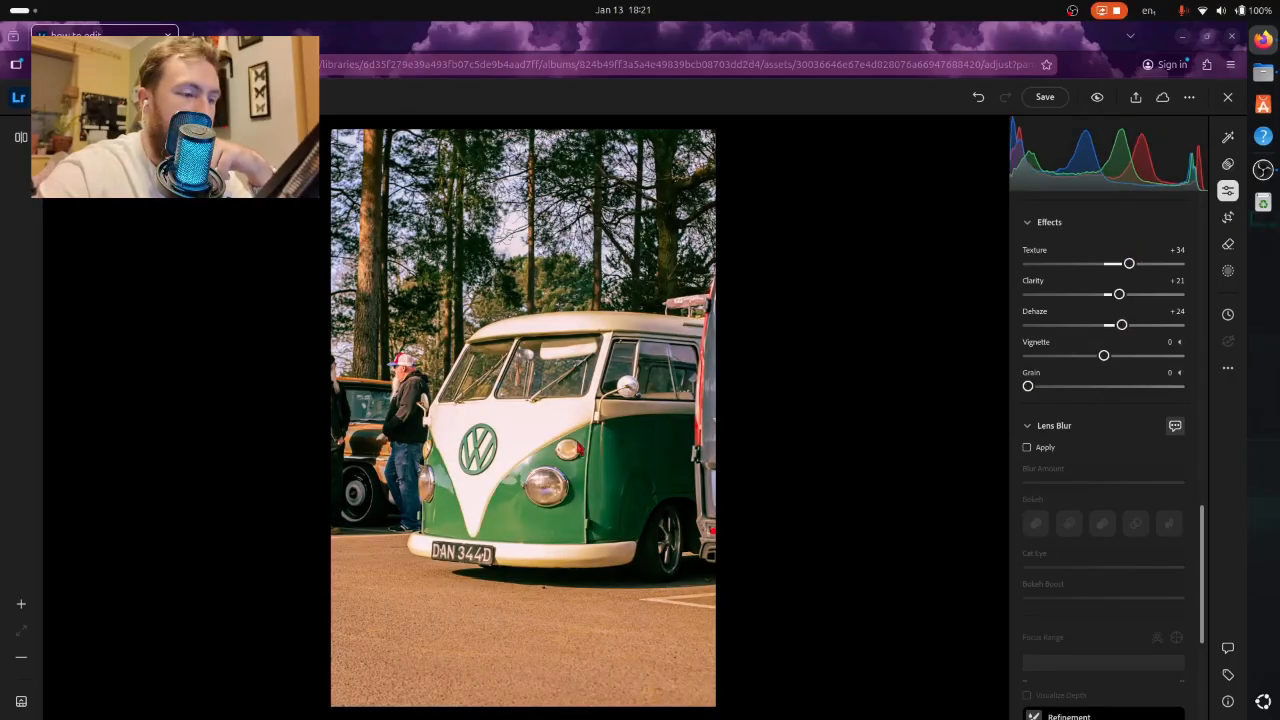
pyautogui.click(1095, 357)
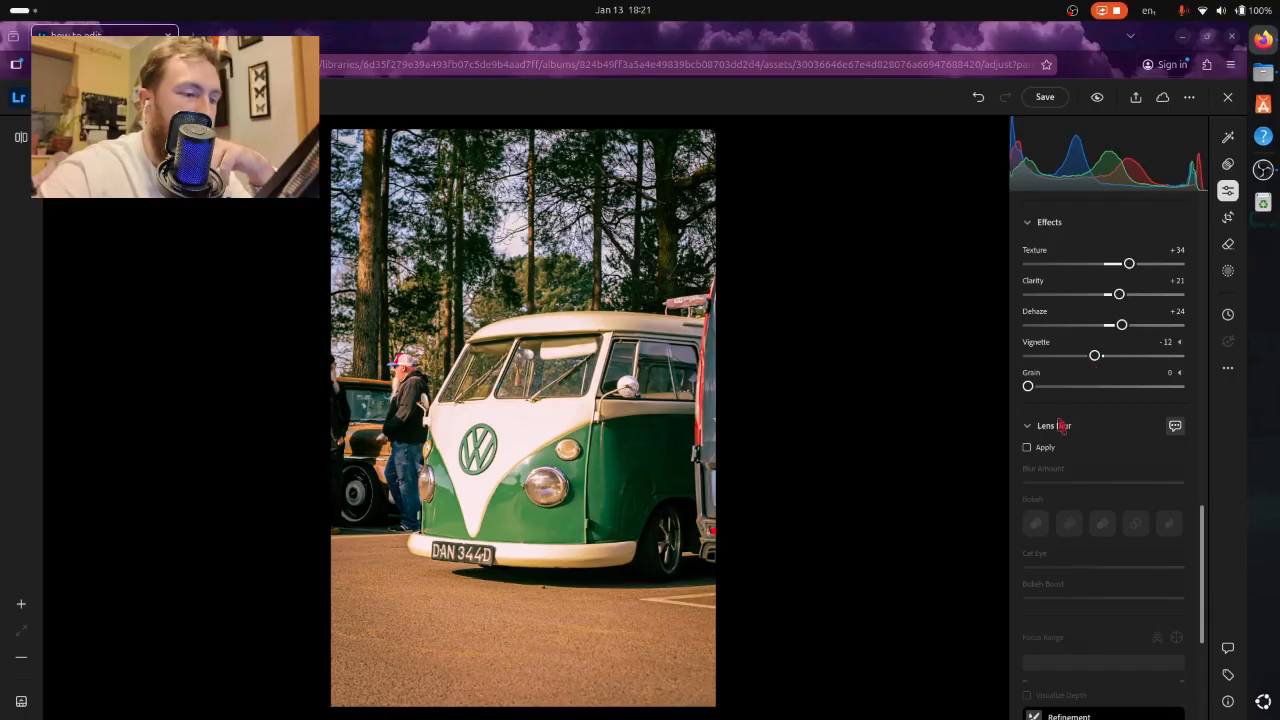
pyautogui.scroll(-3, 1092, 443)
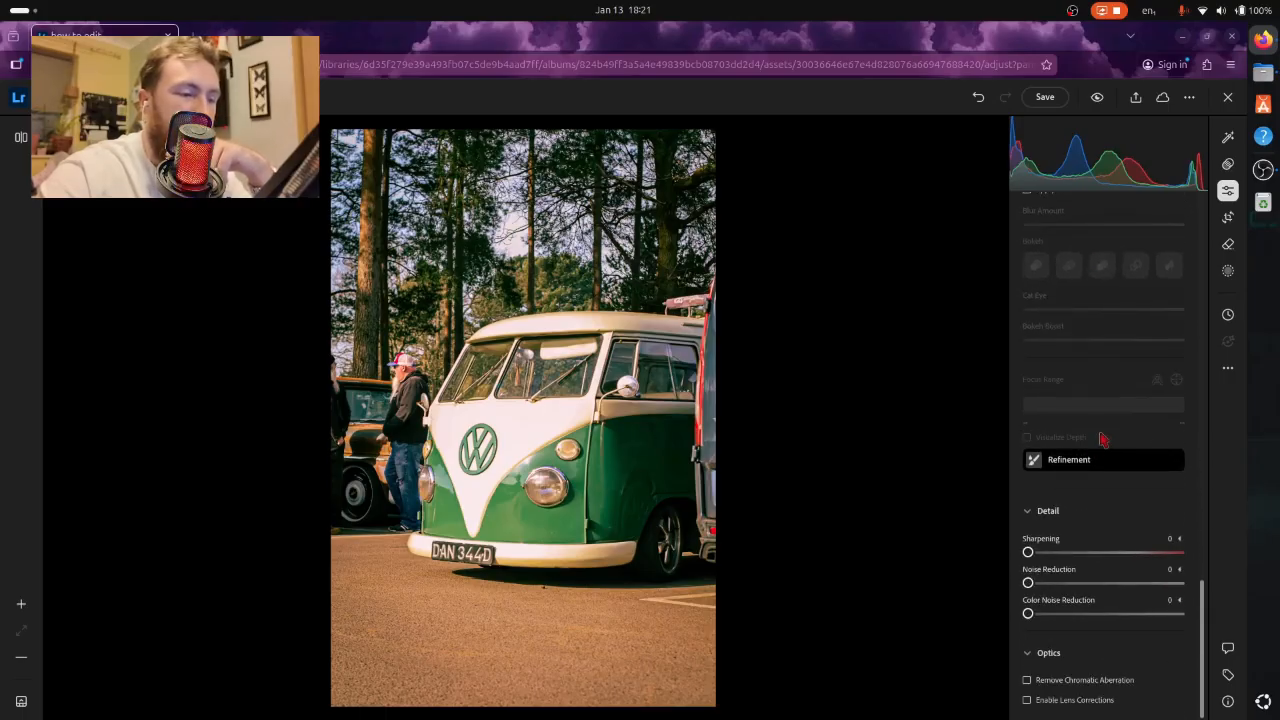
pyautogui.scroll(6, 1103, 440)
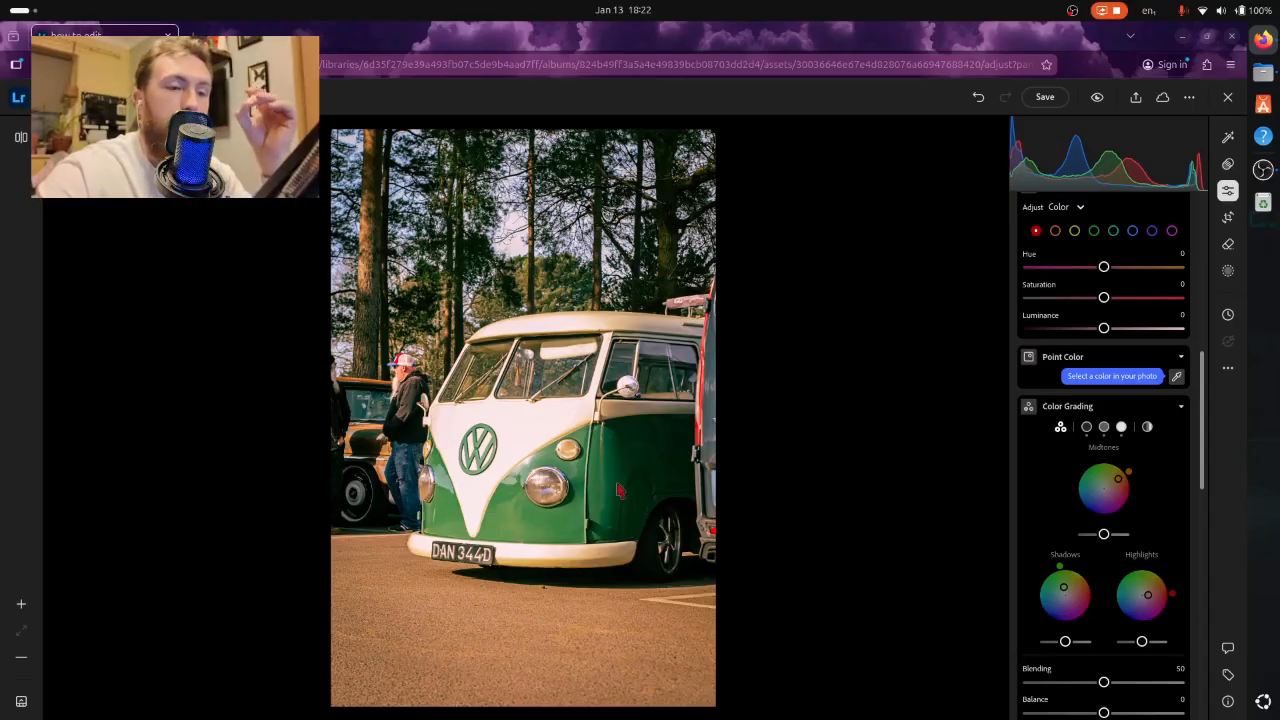
pyautogui.rightClick(606, 338)
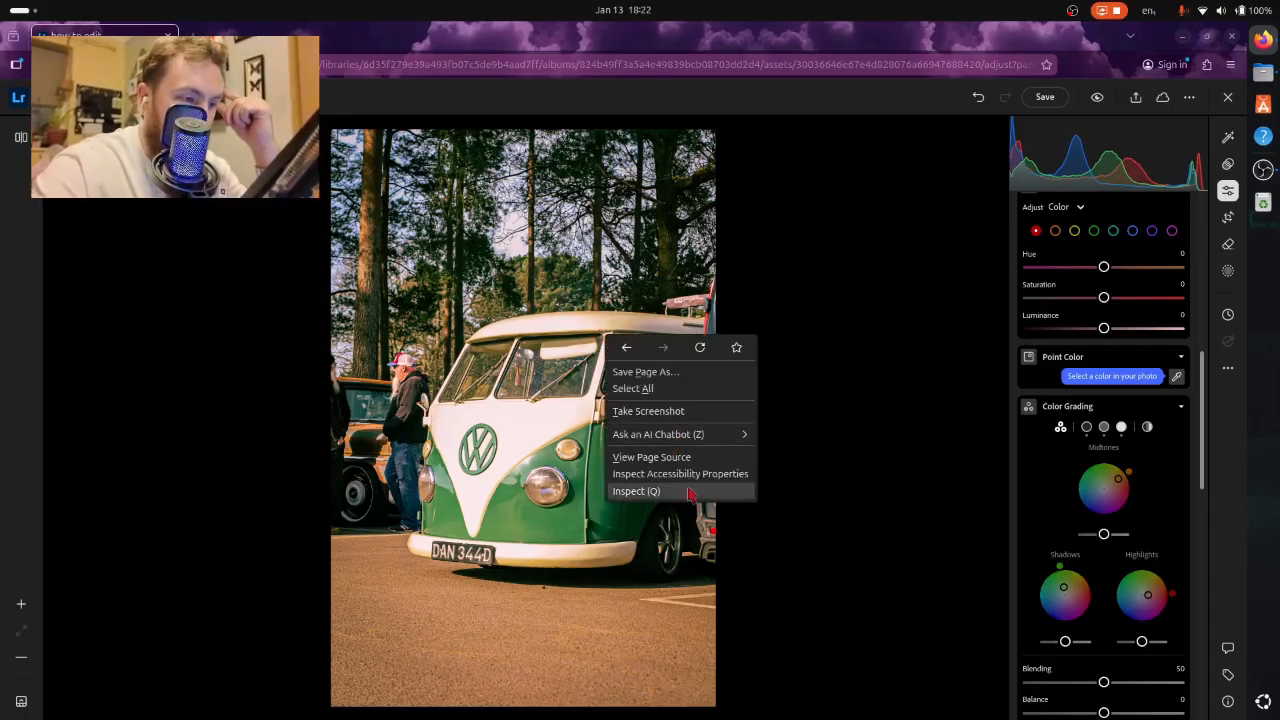
pyautogui.click(888, 260)
pyautogui.click(1189, 97)
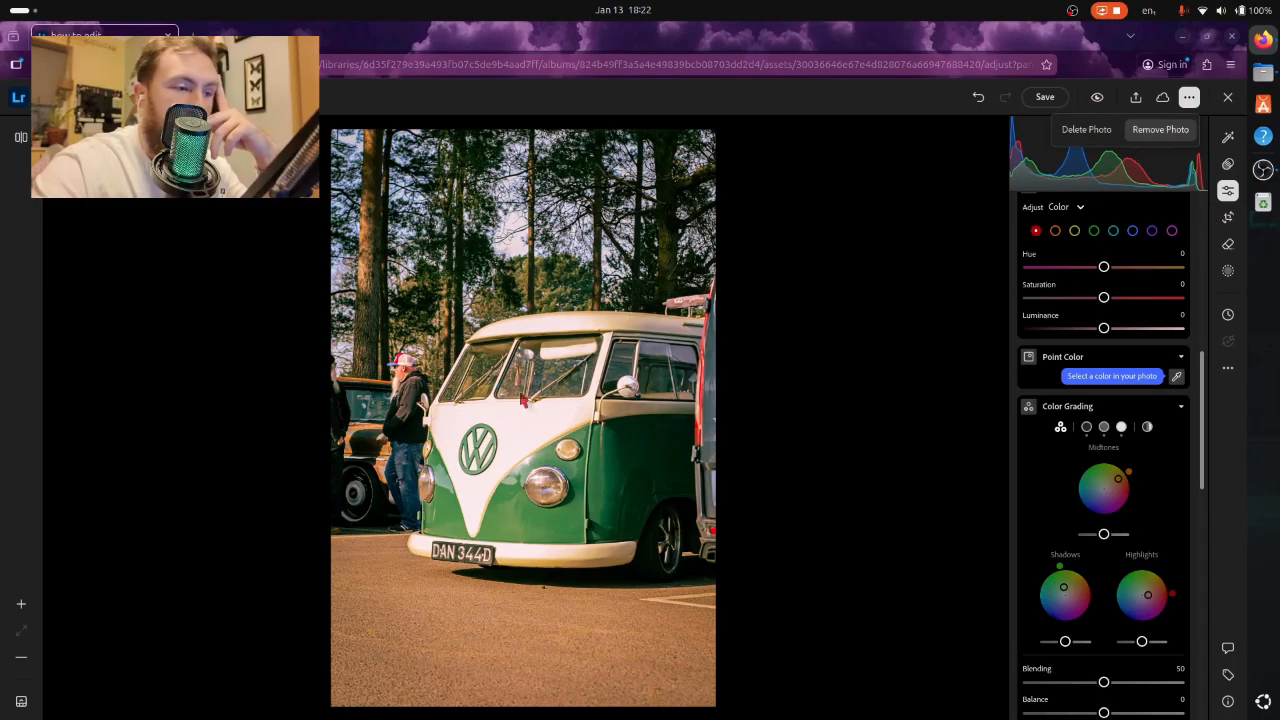
pyautogui.rightClick(480, 404)
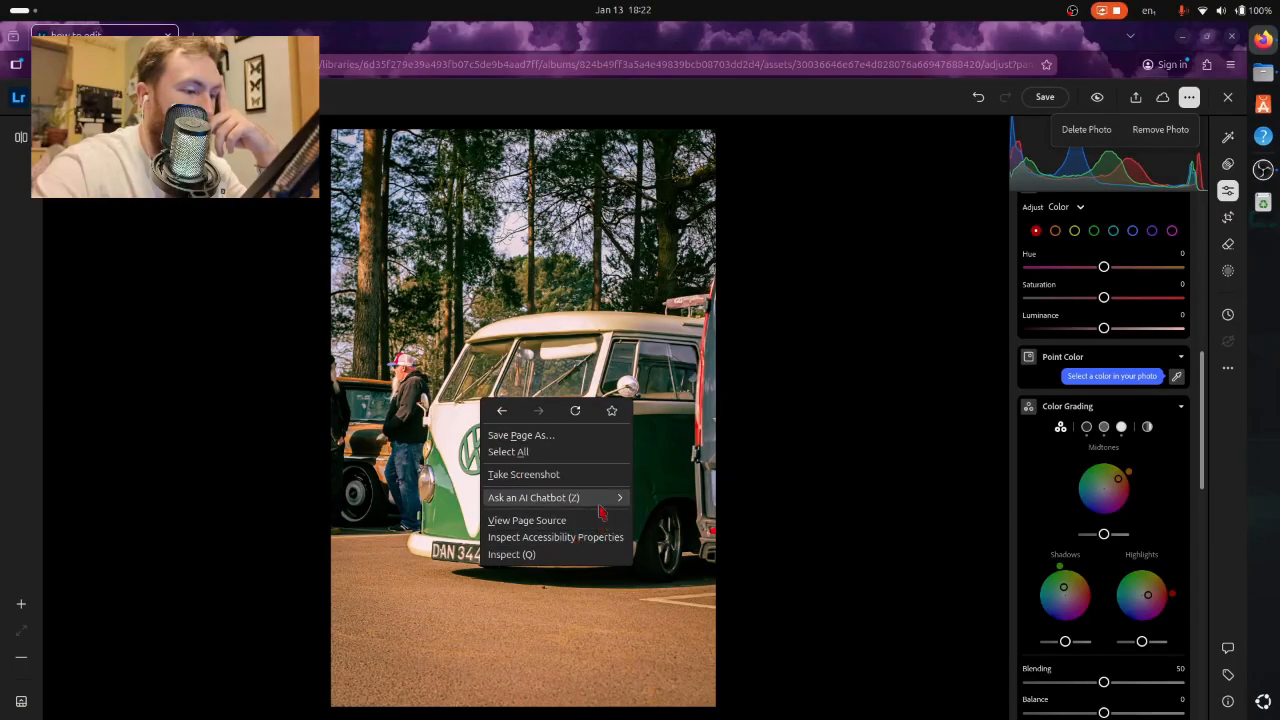
pyautogui.moveTo(601, 508)
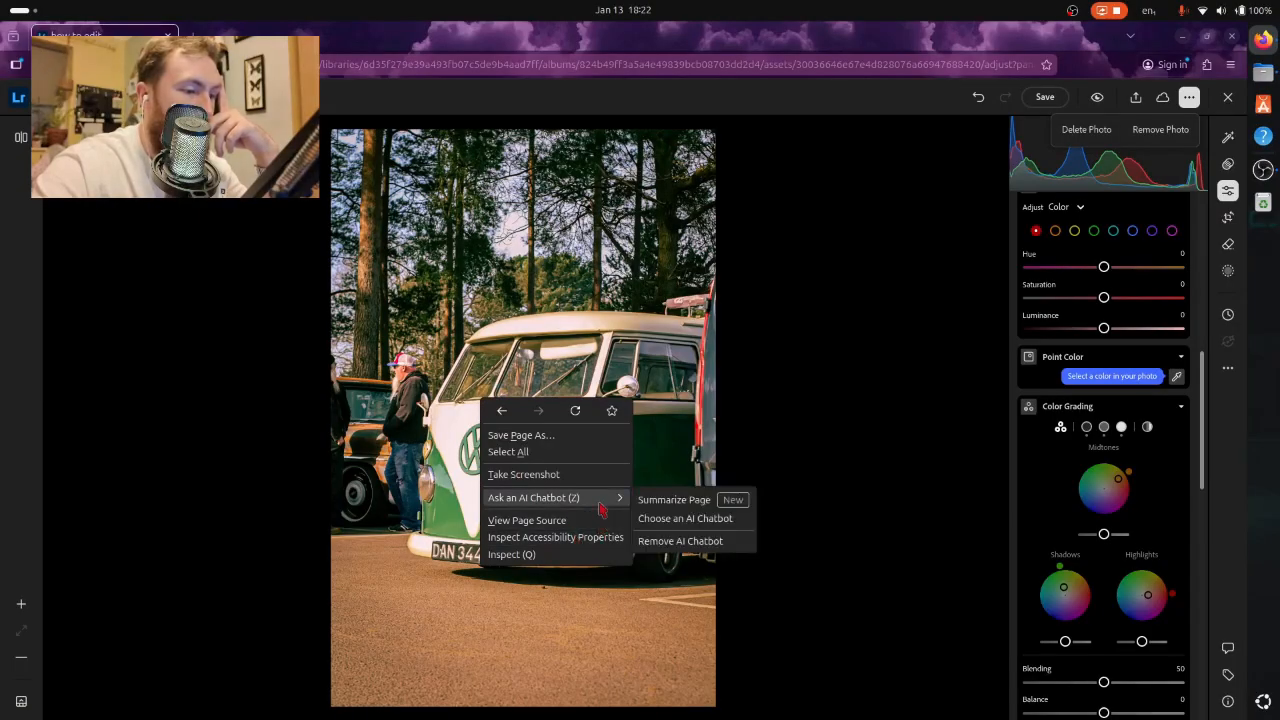
pyautogui.click(820, 530)
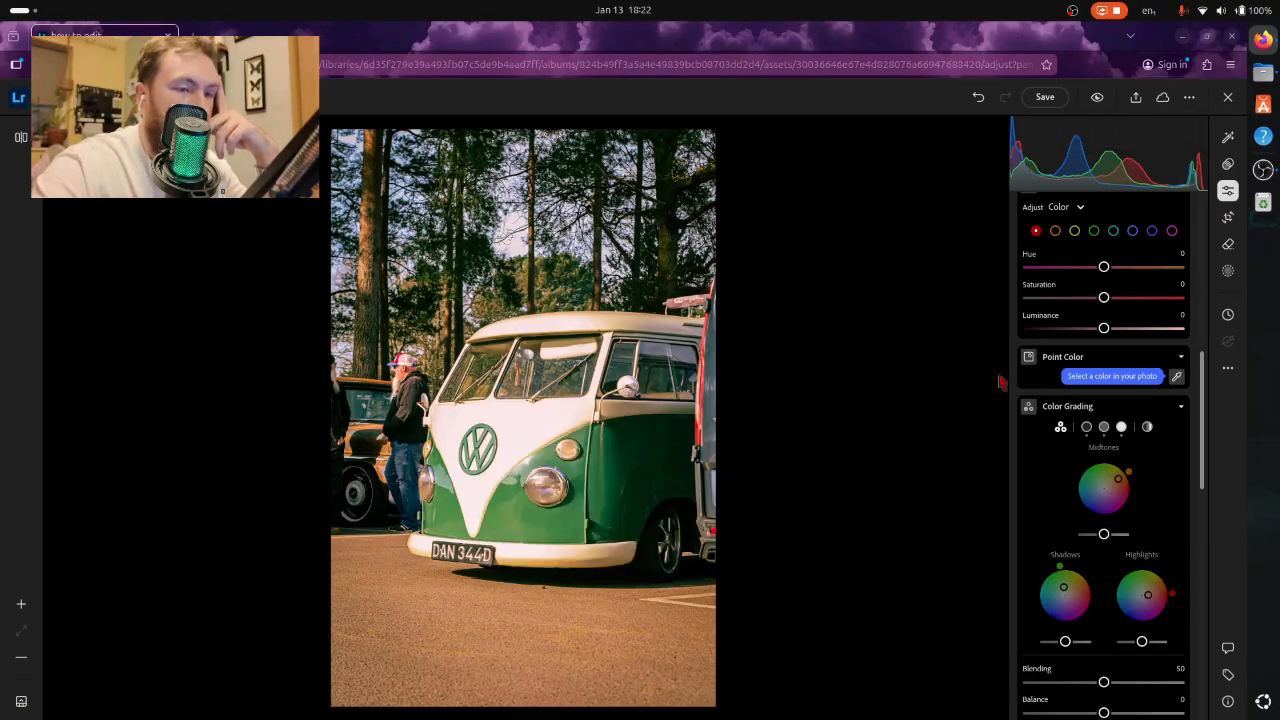
# - Create a Subject mask covering the van and set its Exposure to +0.12
pyautogui.click(1228, 272)
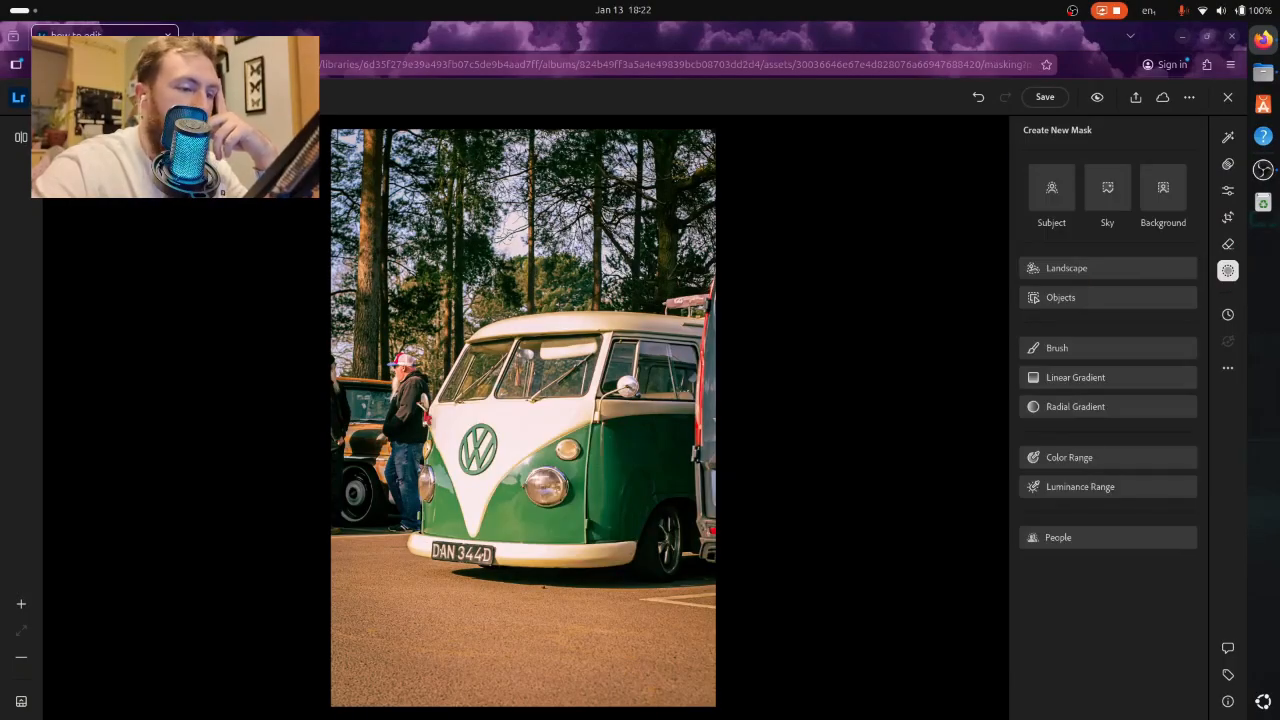
pyautogui.click(1045, 195)
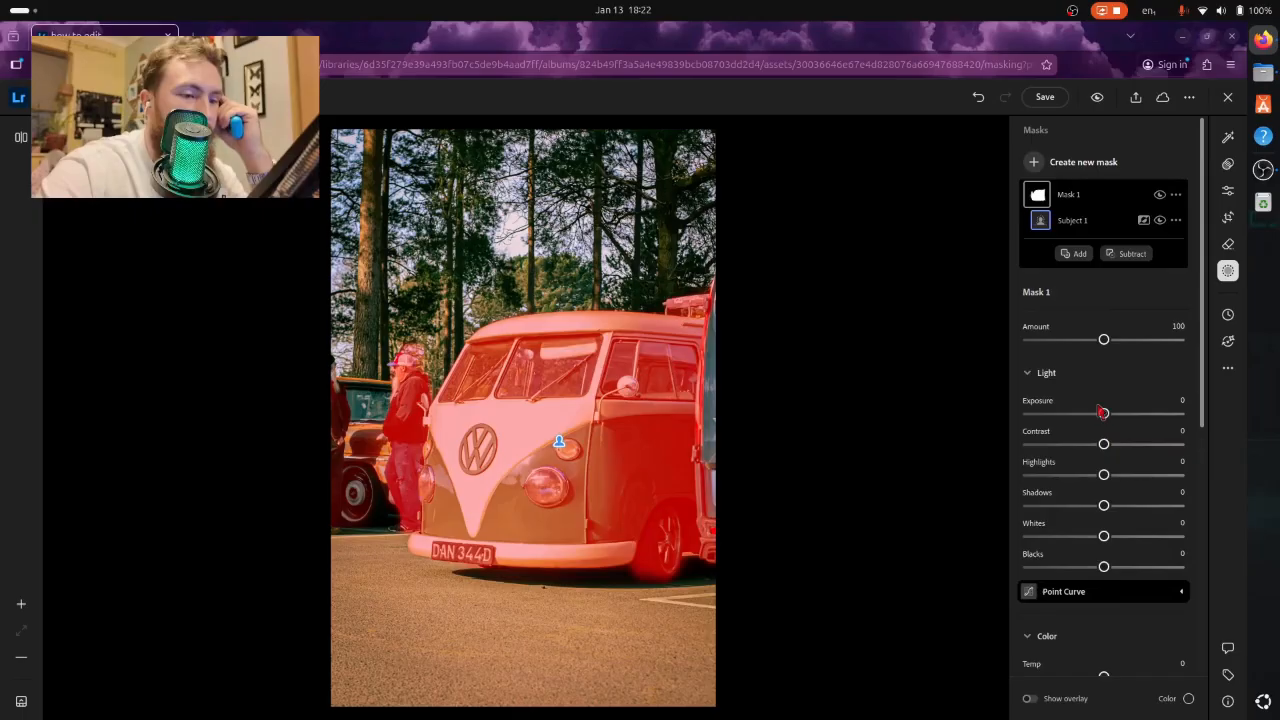
pyautogui.scroll(-1, 1100, 410)
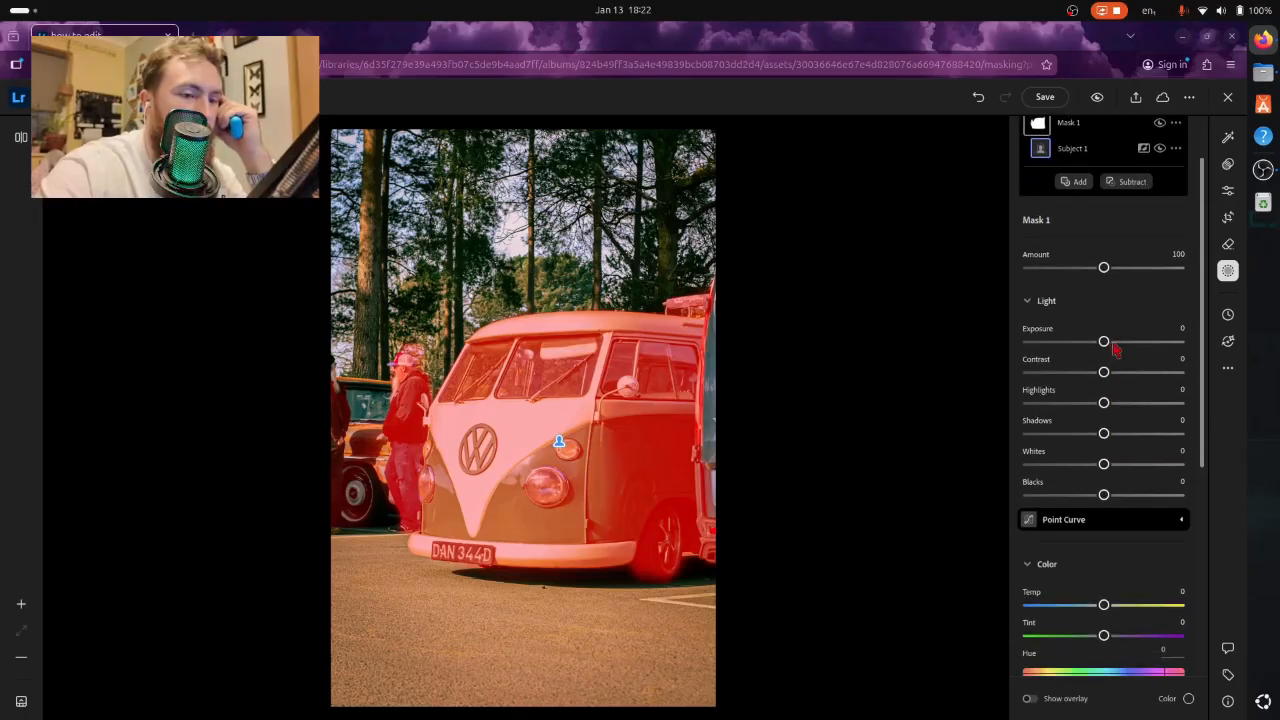
pyautogui.click(1113, 343)
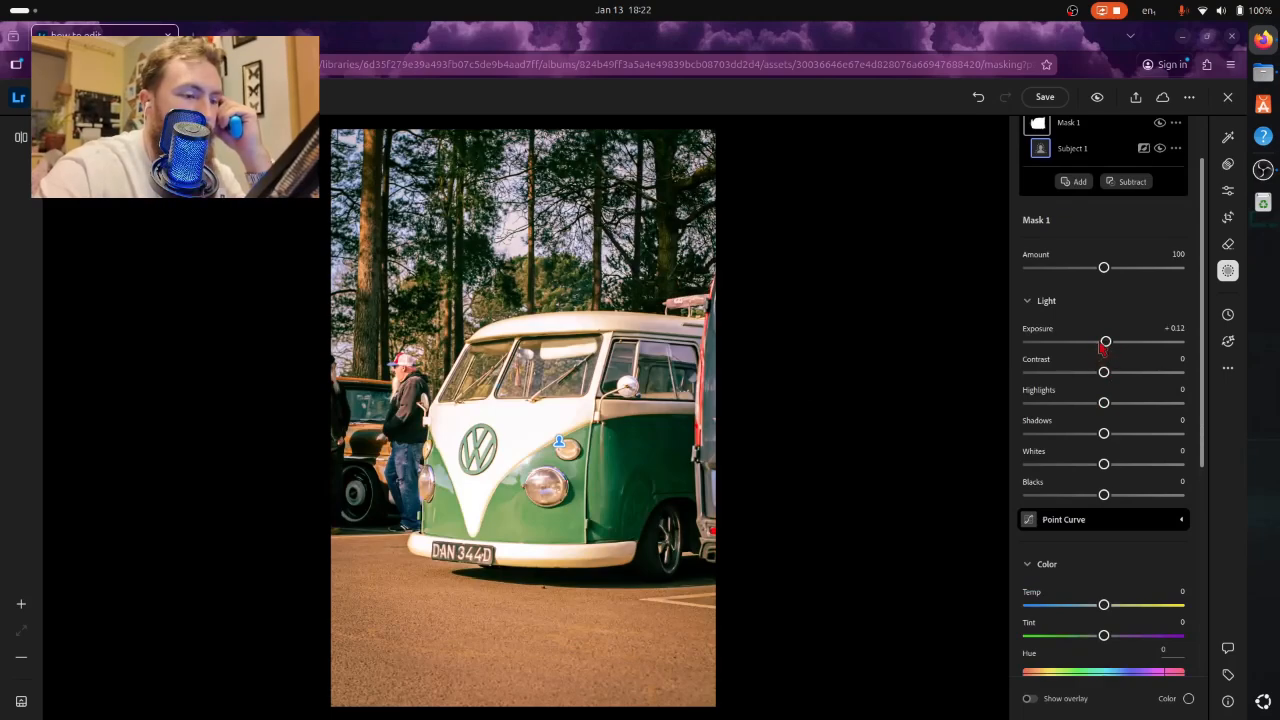
pyautogui.moveTo(1104, 342); pyautogui.dragTo(1098, 342)
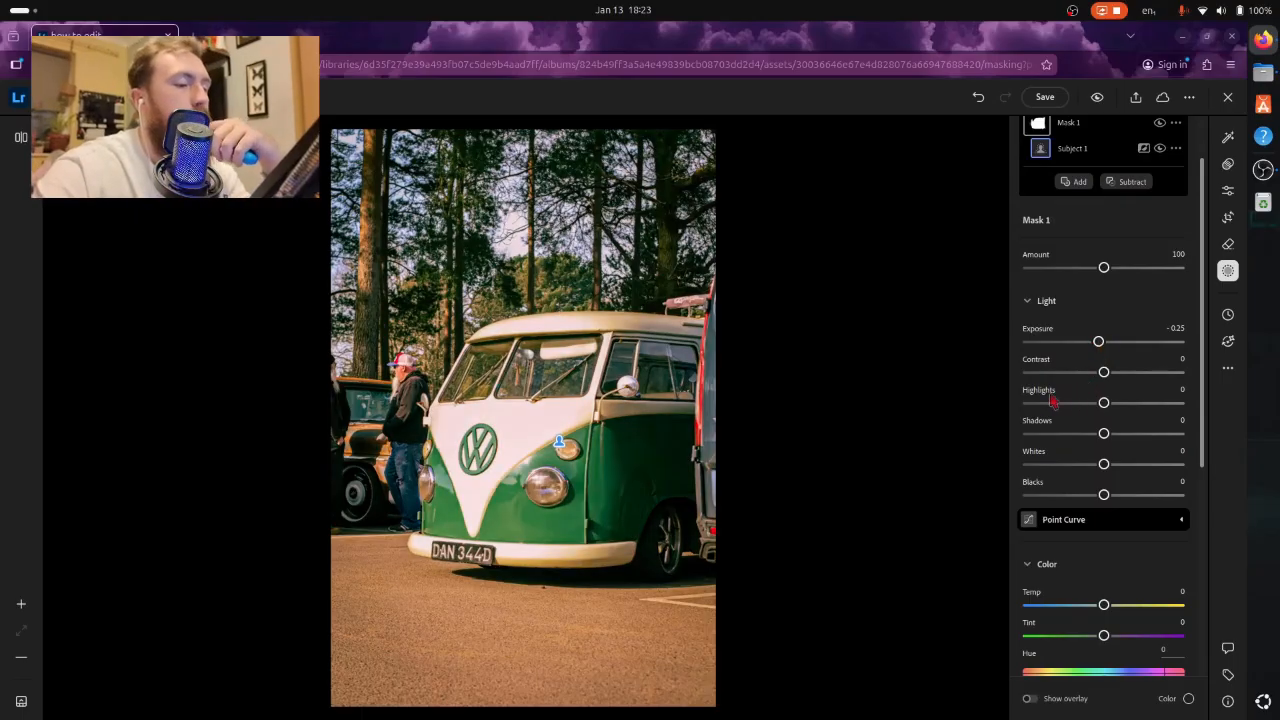
pyautogui.click(1107, 343)
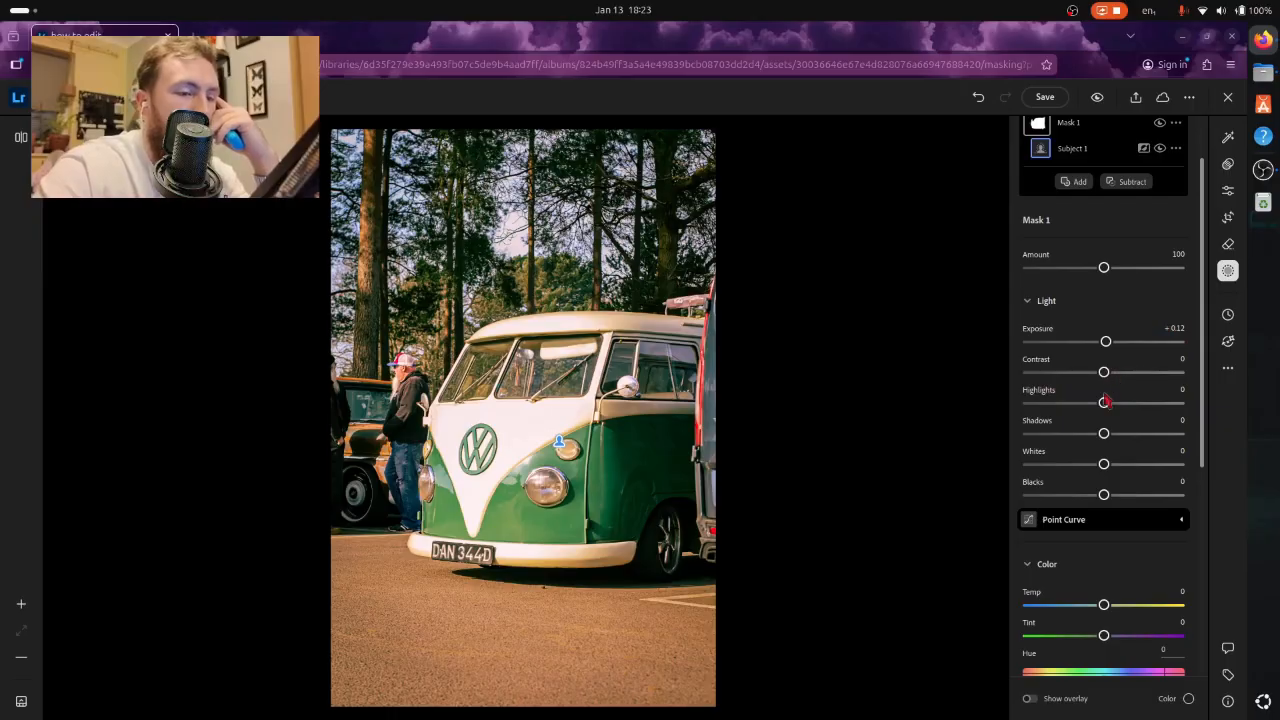
# - Set the subject mask's Whites to -14, Dehaze to +19 and Clarity to +32
pyautogui.scroll(-3, 1105, 401)
pyautogui.scroll(-2, 1111, 363)
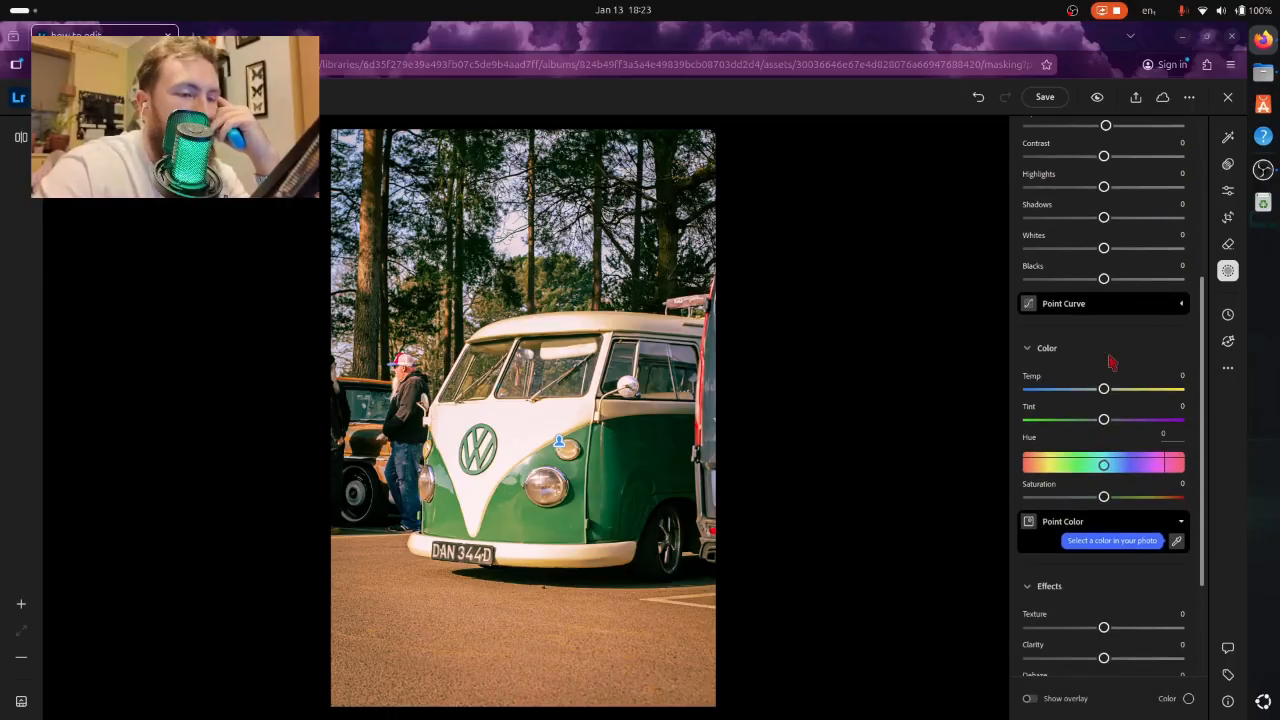
pyautogui.click(1094, 252)
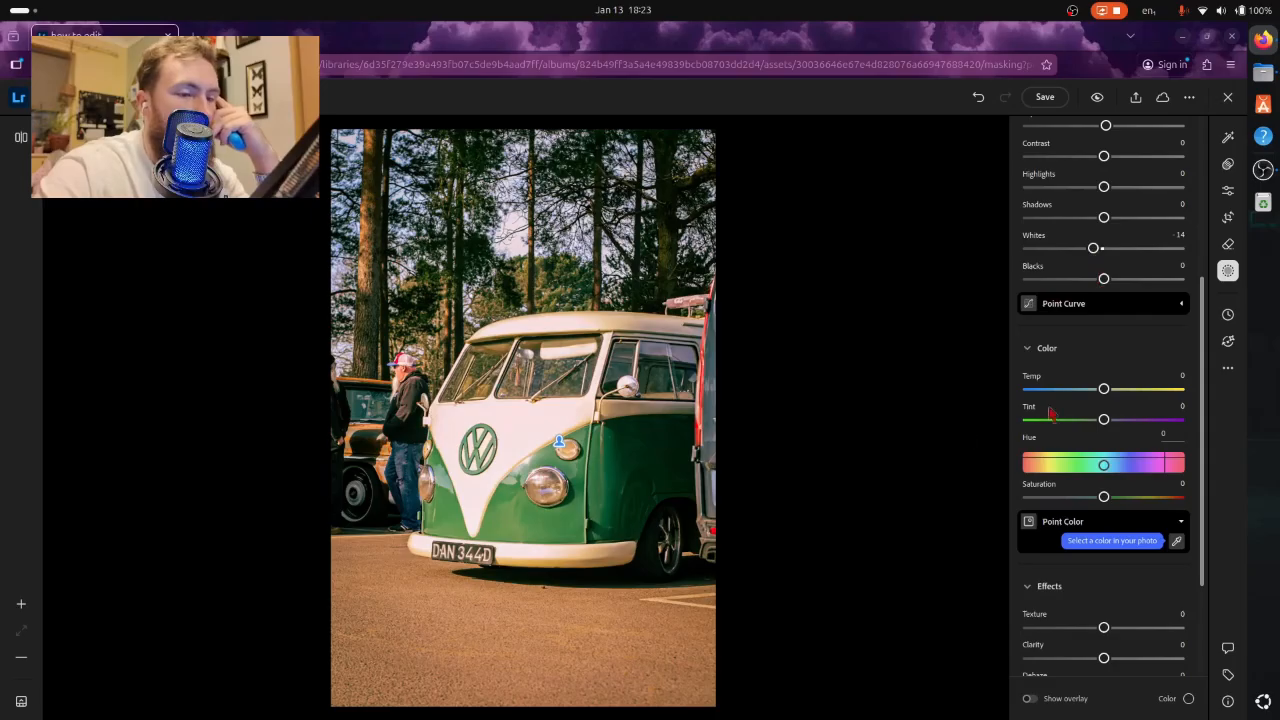
pyautogui.scroll(-3, 1060, 412)
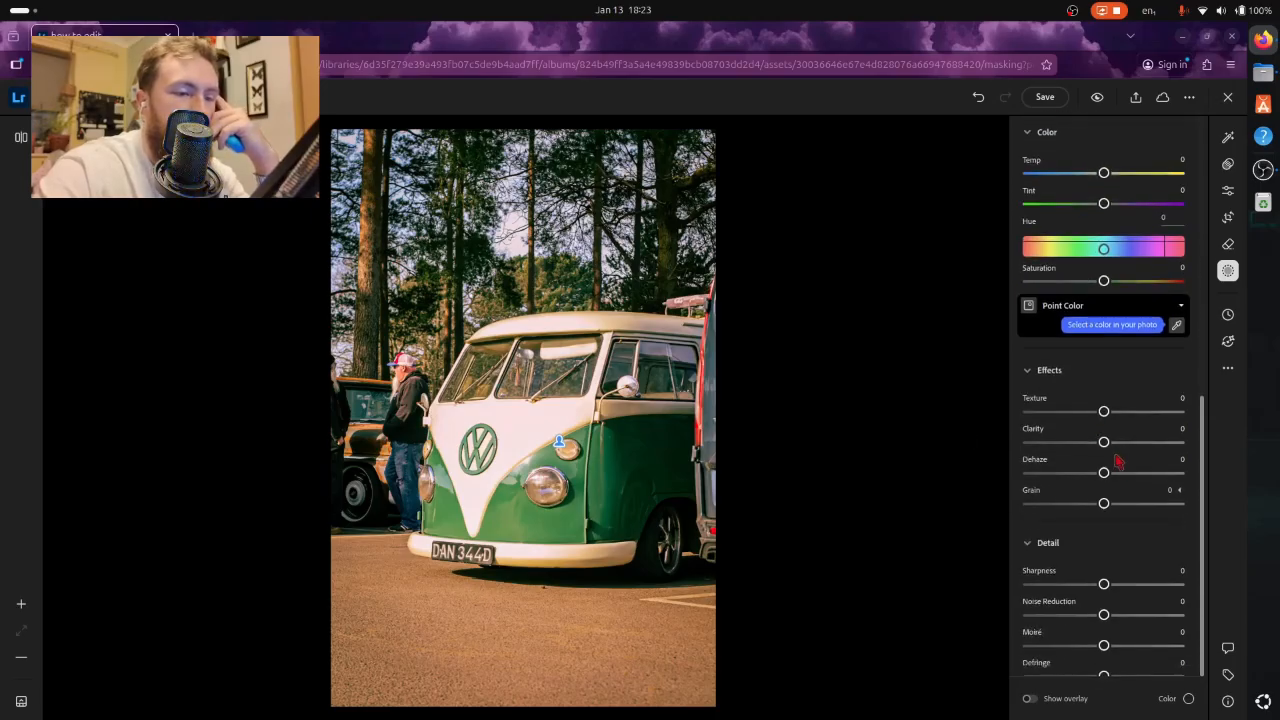
pyautogui.click(1119, 476)
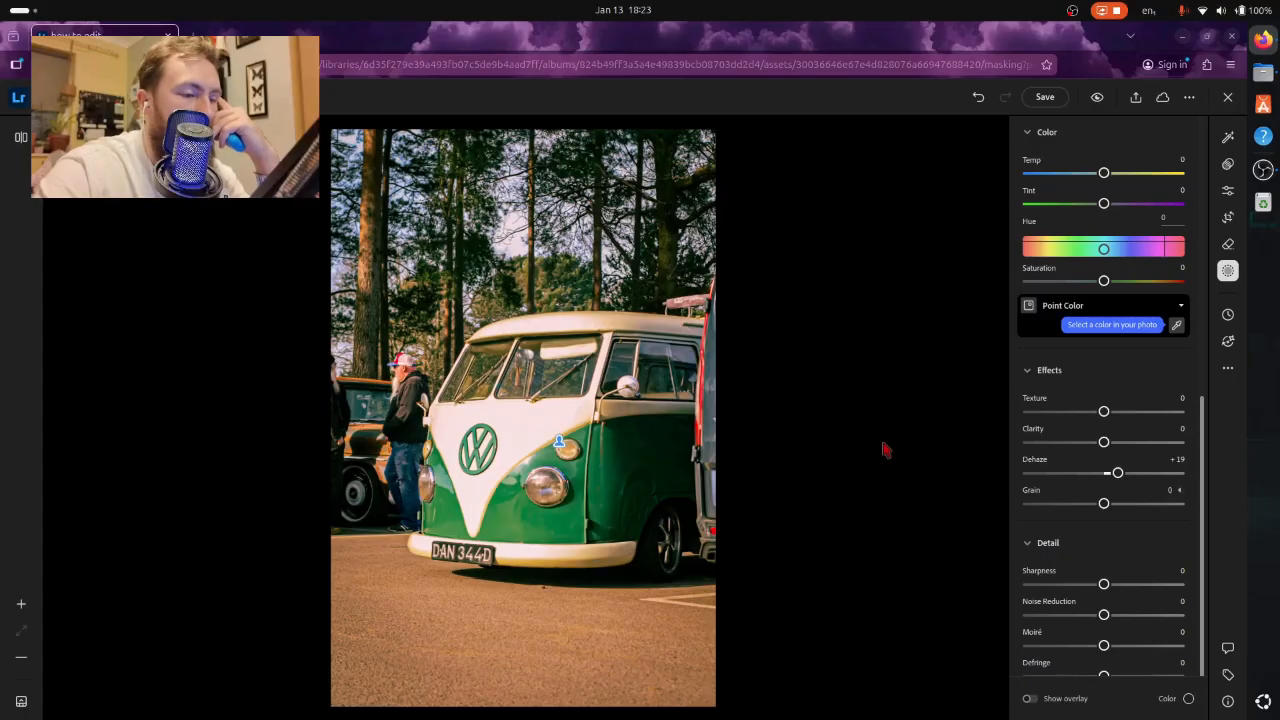
pyautogui.click(1130, 443)
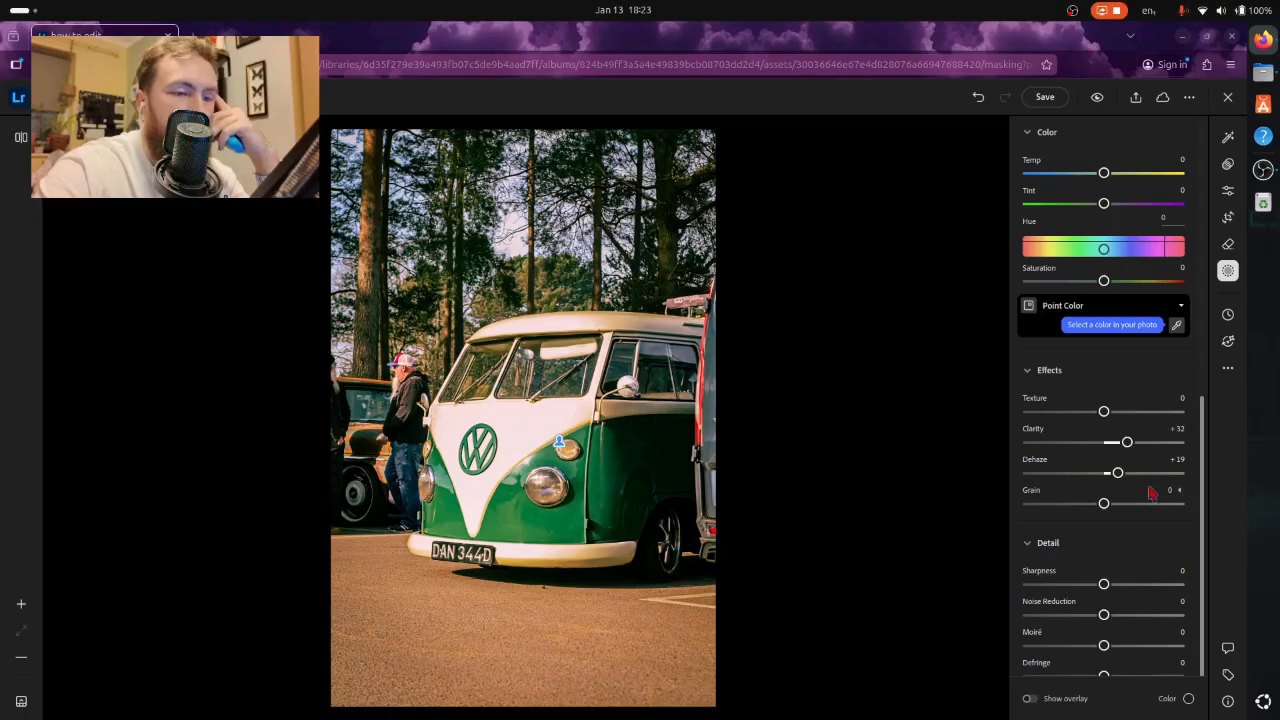
pyautogui.scroll(-1, 1100, 518)
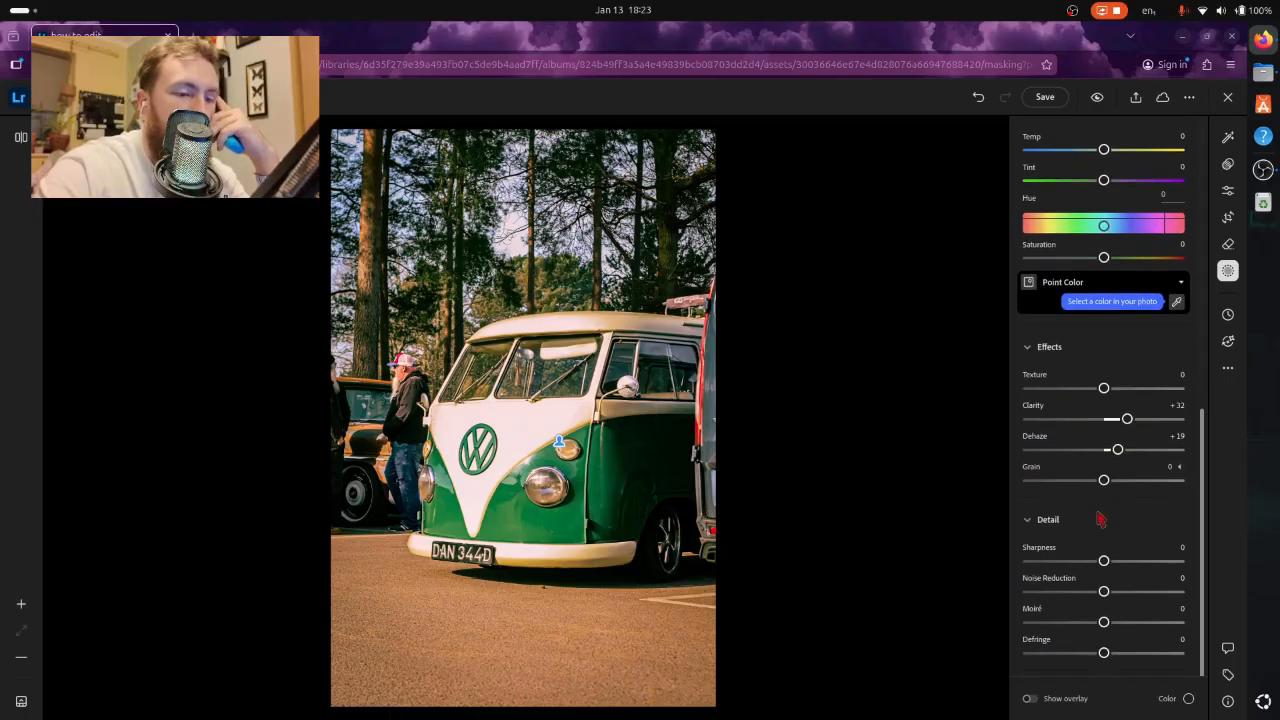
# - Set the subject mask's Noise Reduction to -11 and save the edits
pyautogui.moveTo(1098, 597); pyautogui.dragTo(1089, 599)
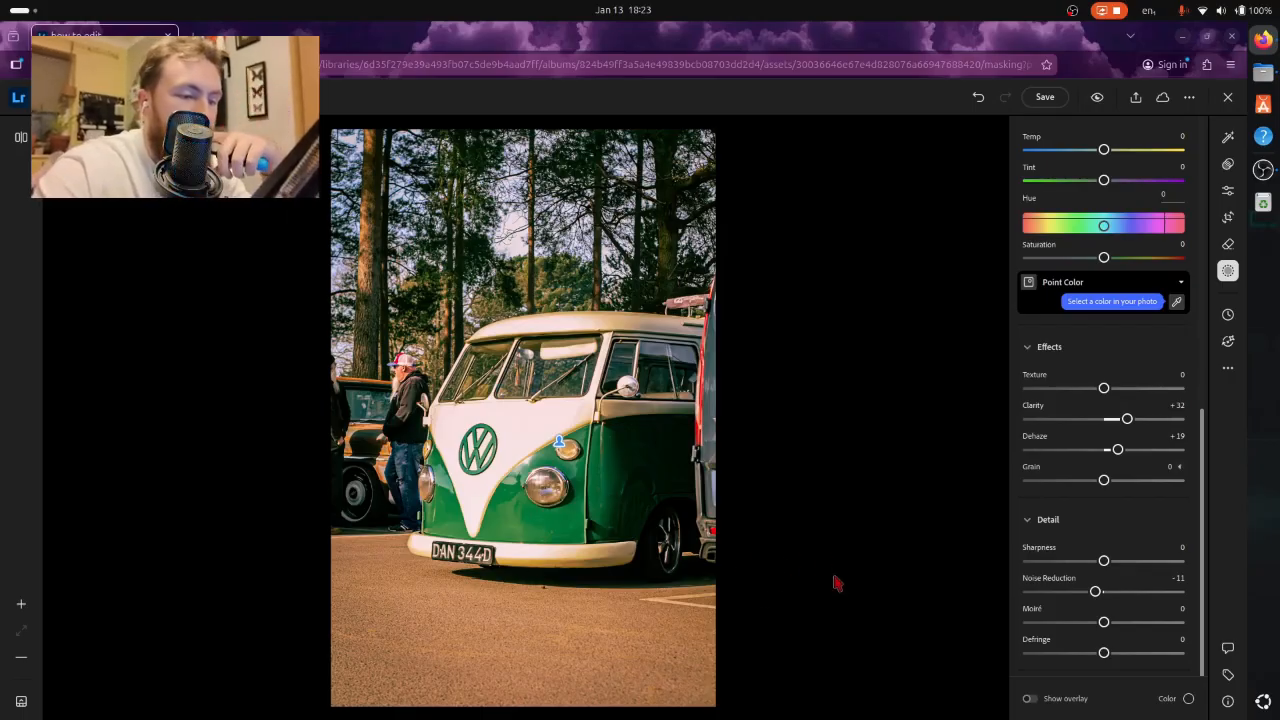
pyautogui.click(1044, 97)
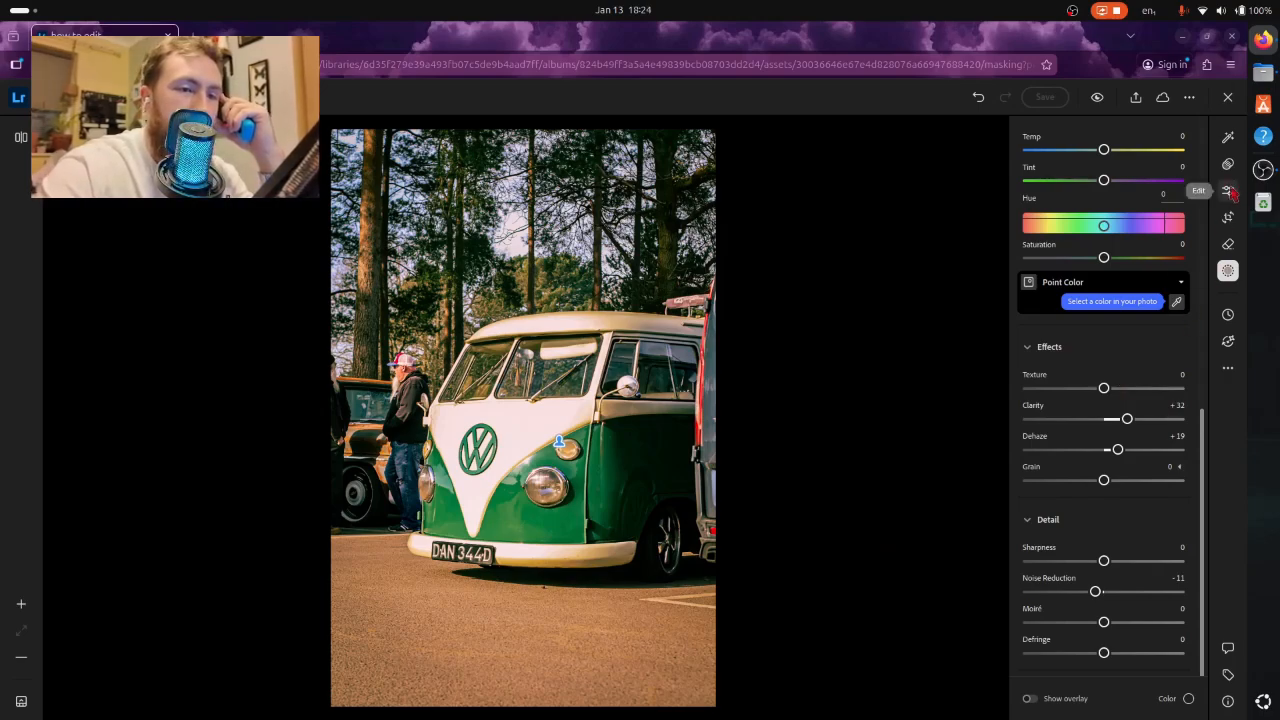
# - Add a linear gradient mask over the tarmac in the foreground, extended slightly up toward the van, with its Exposure at -1.10
pyautogui.scroll(5, 1107, 258)
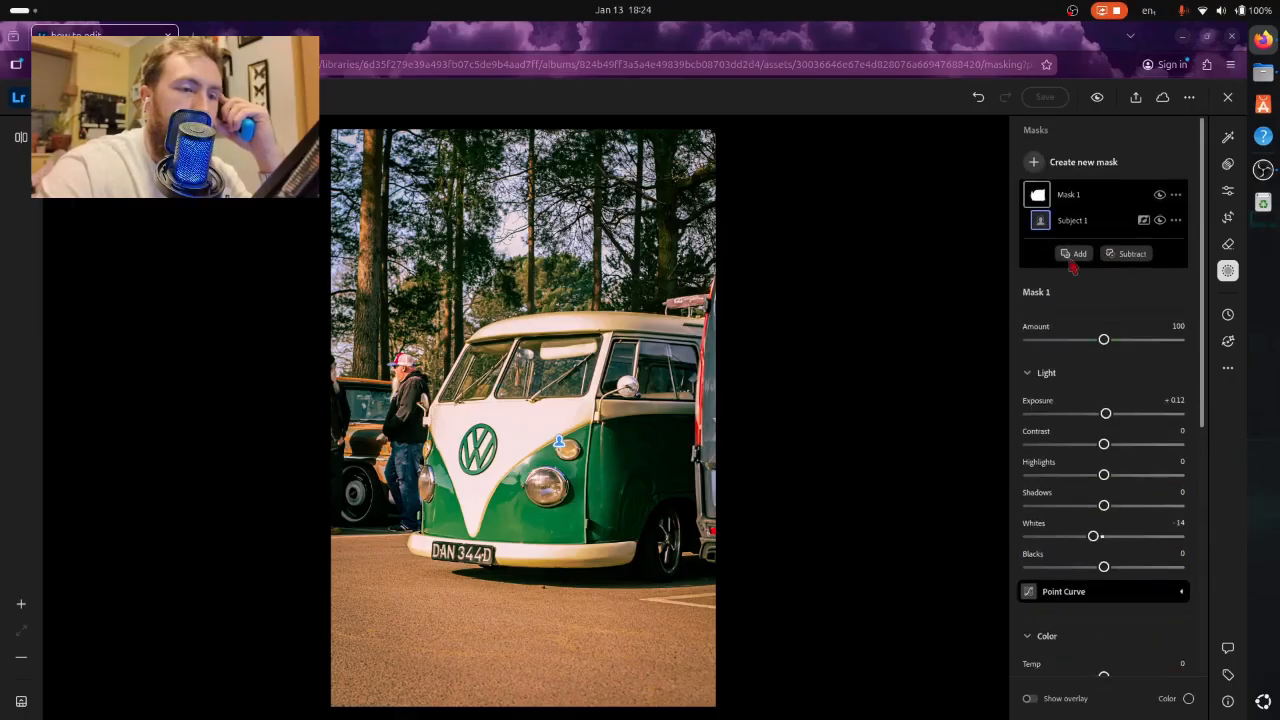
pyautogui.click(1035, 163)
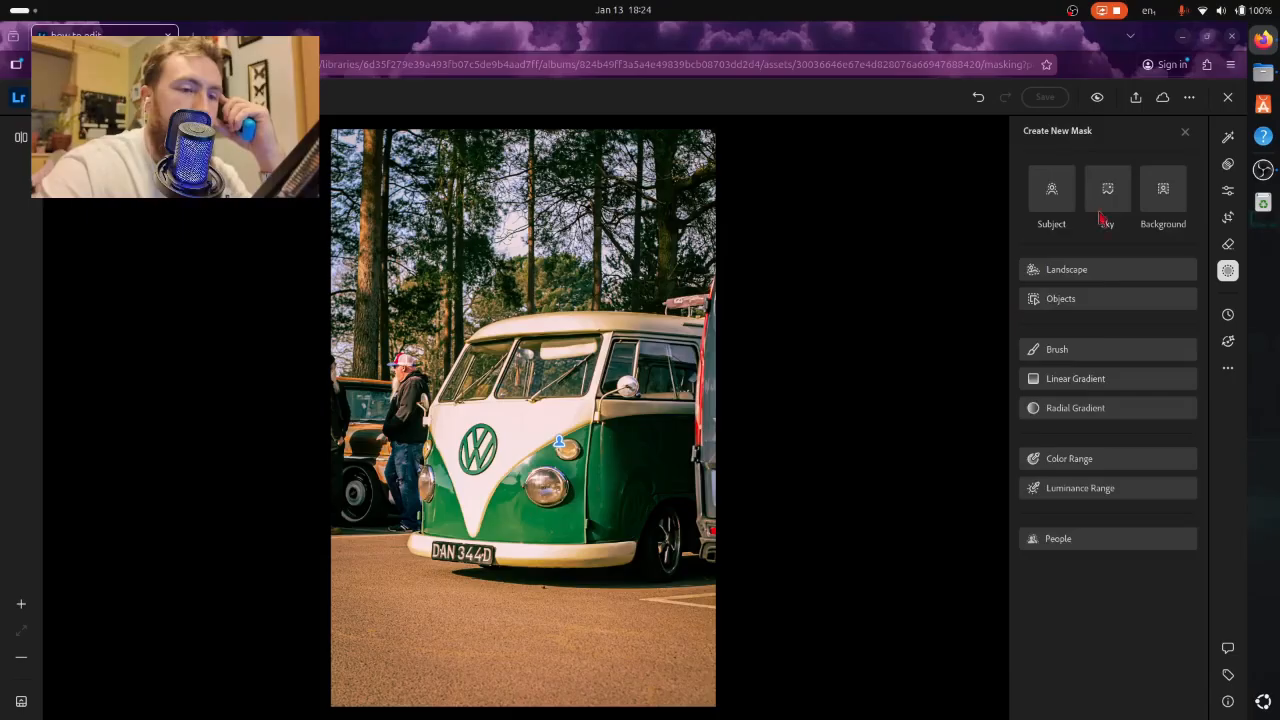
pyautogui.click(1070, 388)
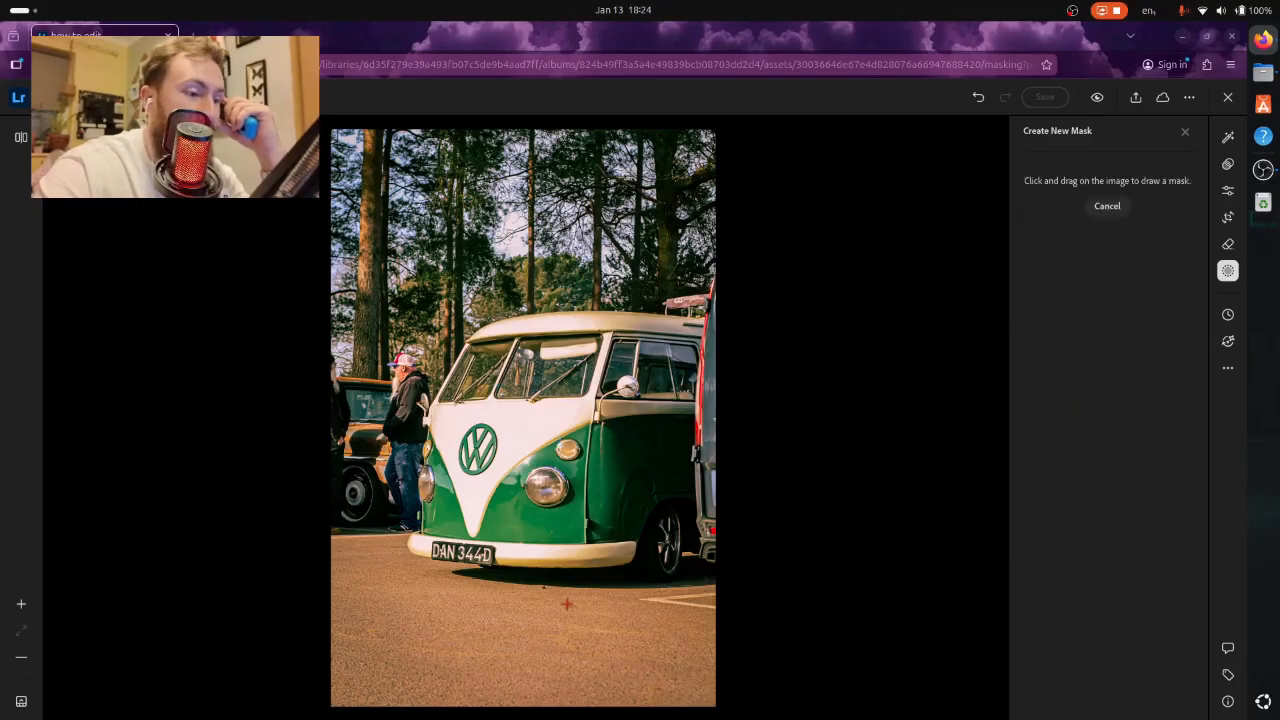
pyautogui.moveTo(507, 712); pyautogui.dragTo(543, 540)
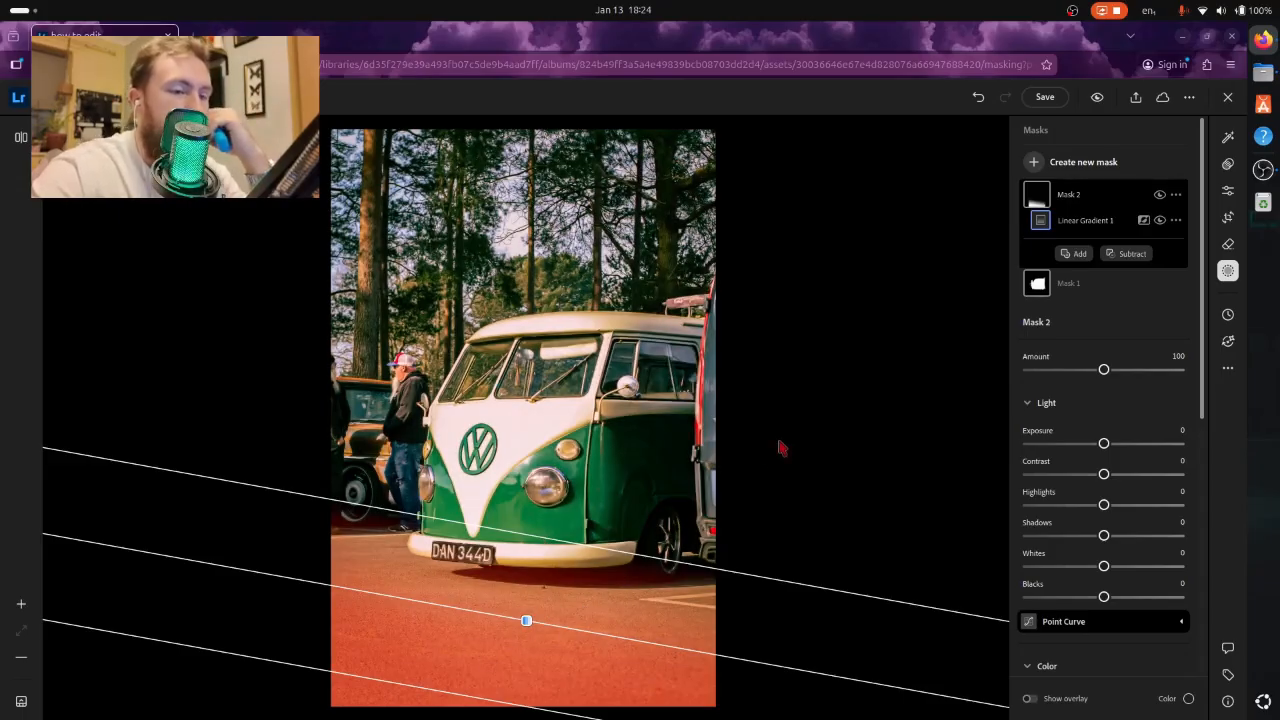
pyautogui.moveTo(1113, 453); pyautogui.dragTo(1076, 447)
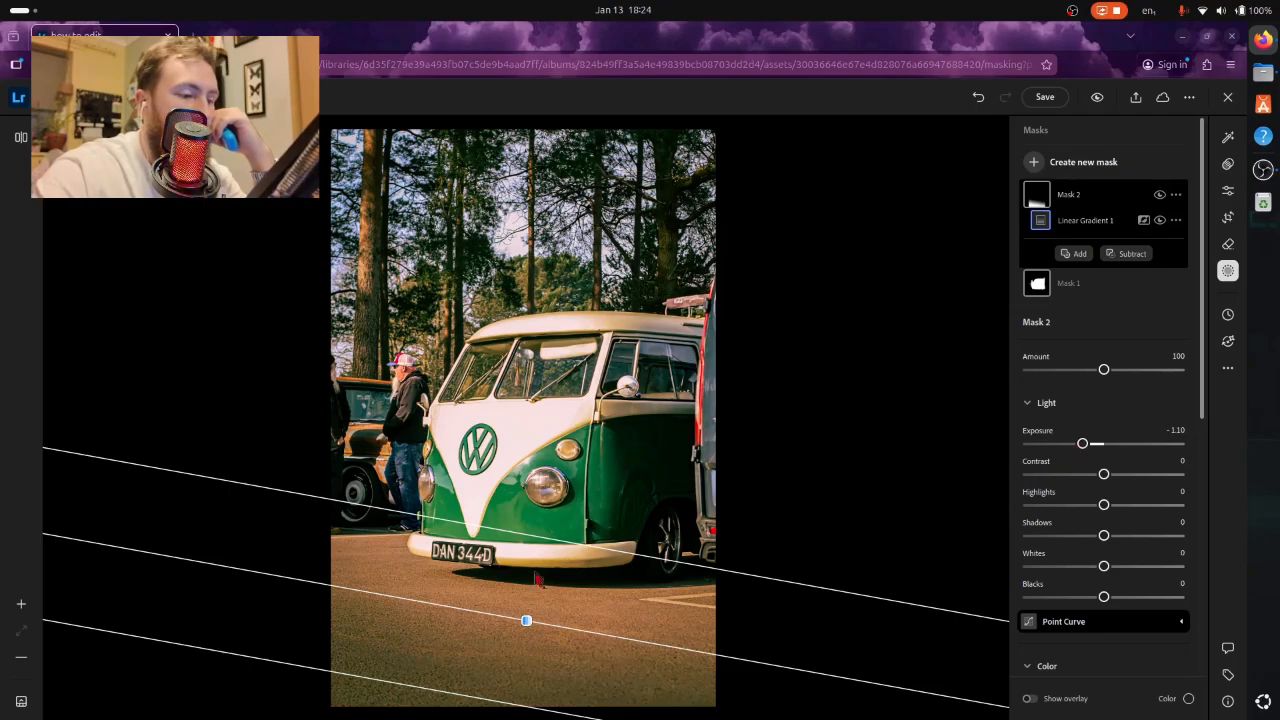
pyautogui.moveTo(526, 620); pyautogui.dragTo(530, 612)
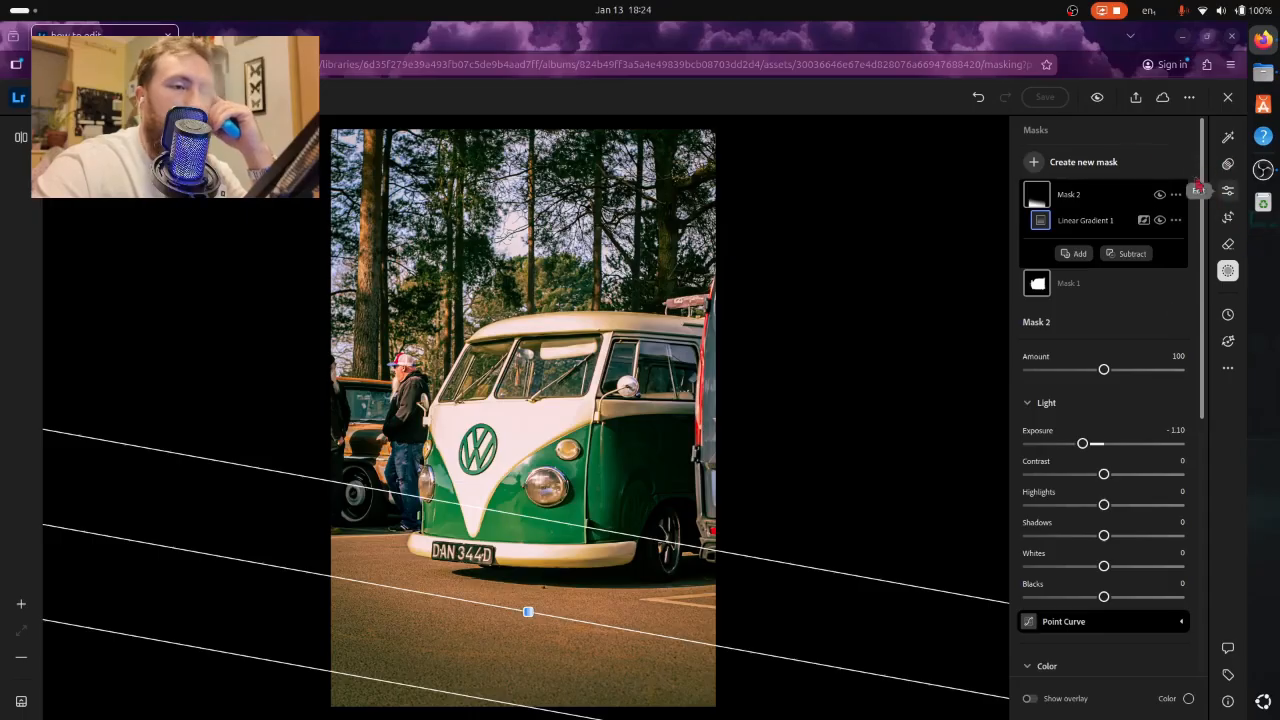
# - Return from masking to the photo's general edit settings and compare the edited van photo with the original
pyautogui.click(1227, 190)
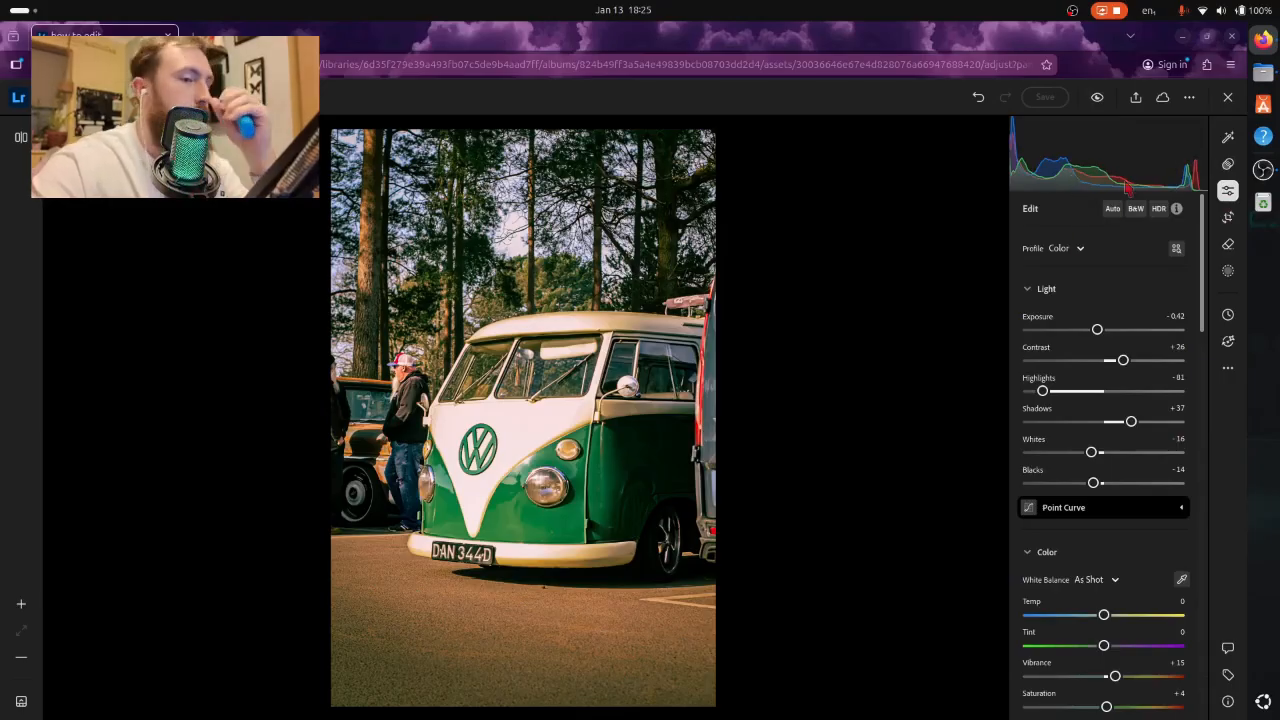
pyautogui.click(1098, 100)
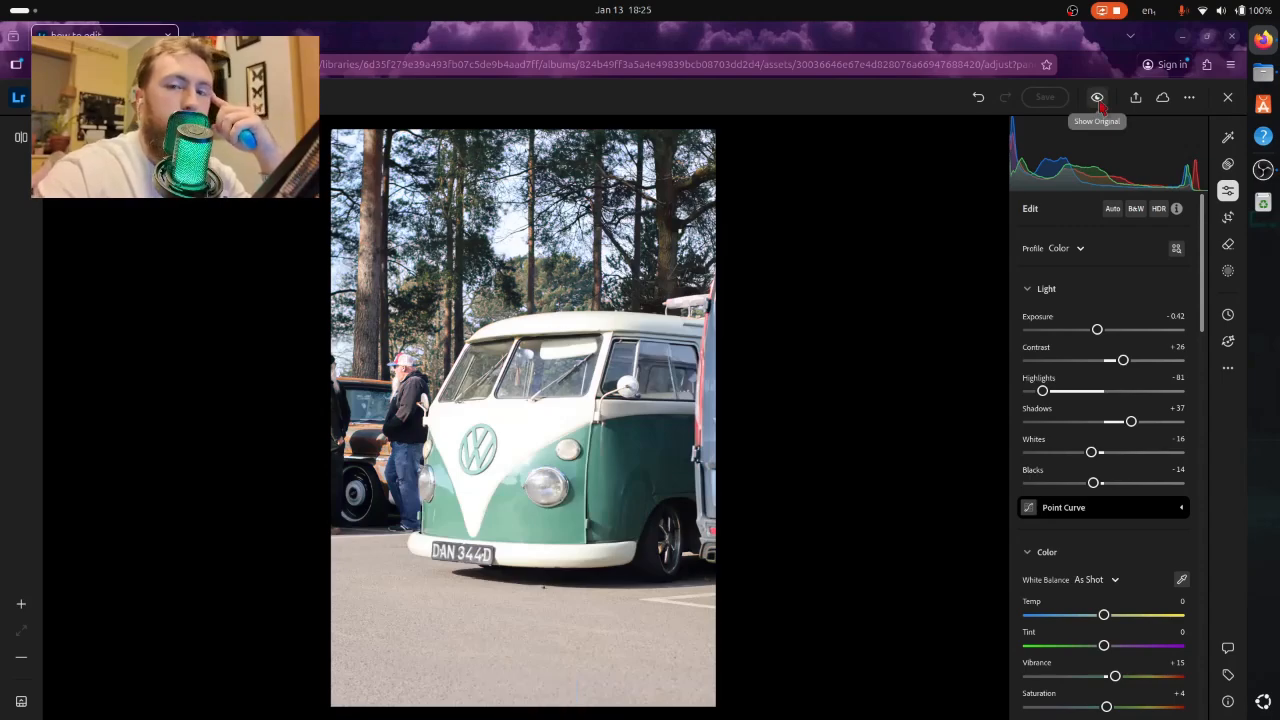
pyautogui.click(1099, 102)
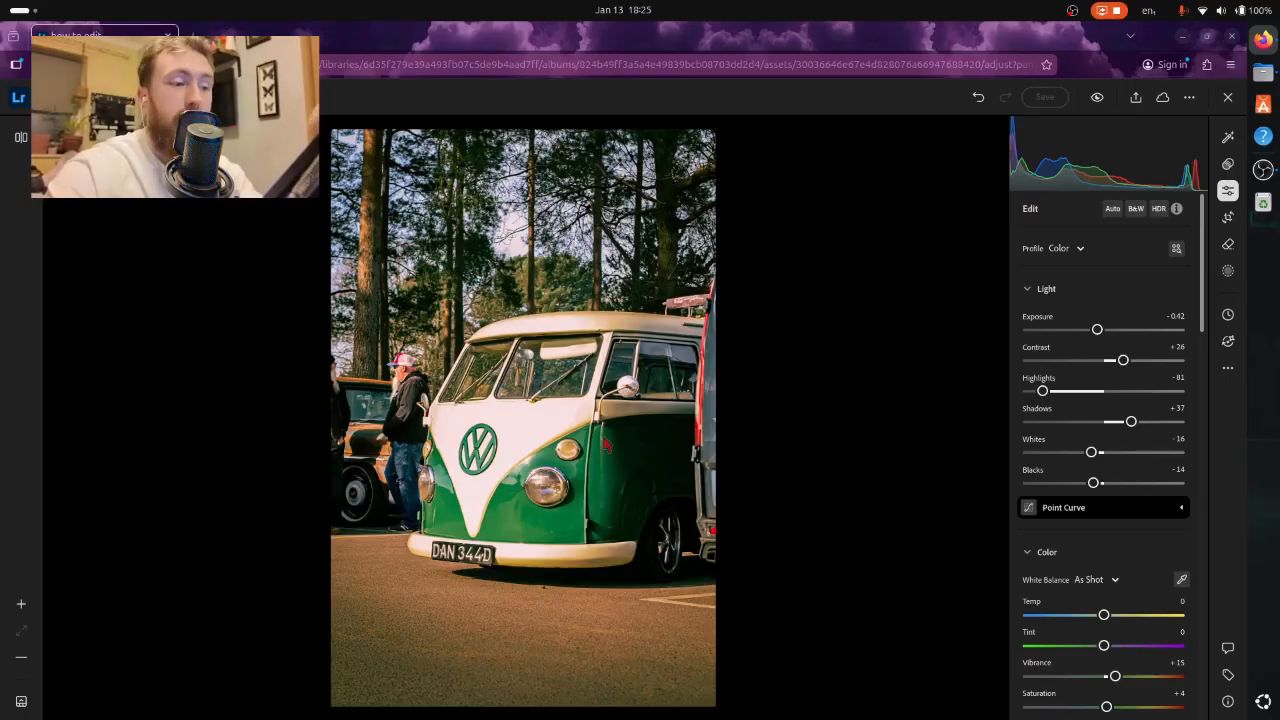
pyautogui.rightClick(604, 396)
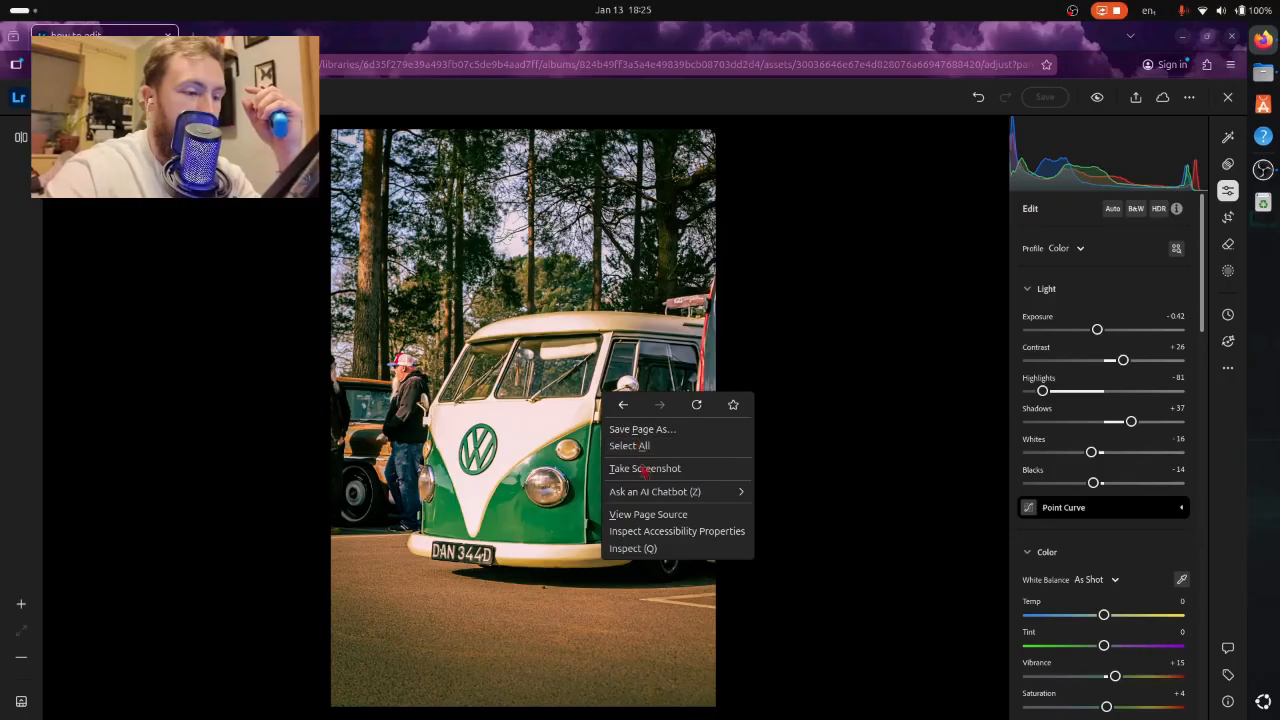
pyautogui.click(230, 510)
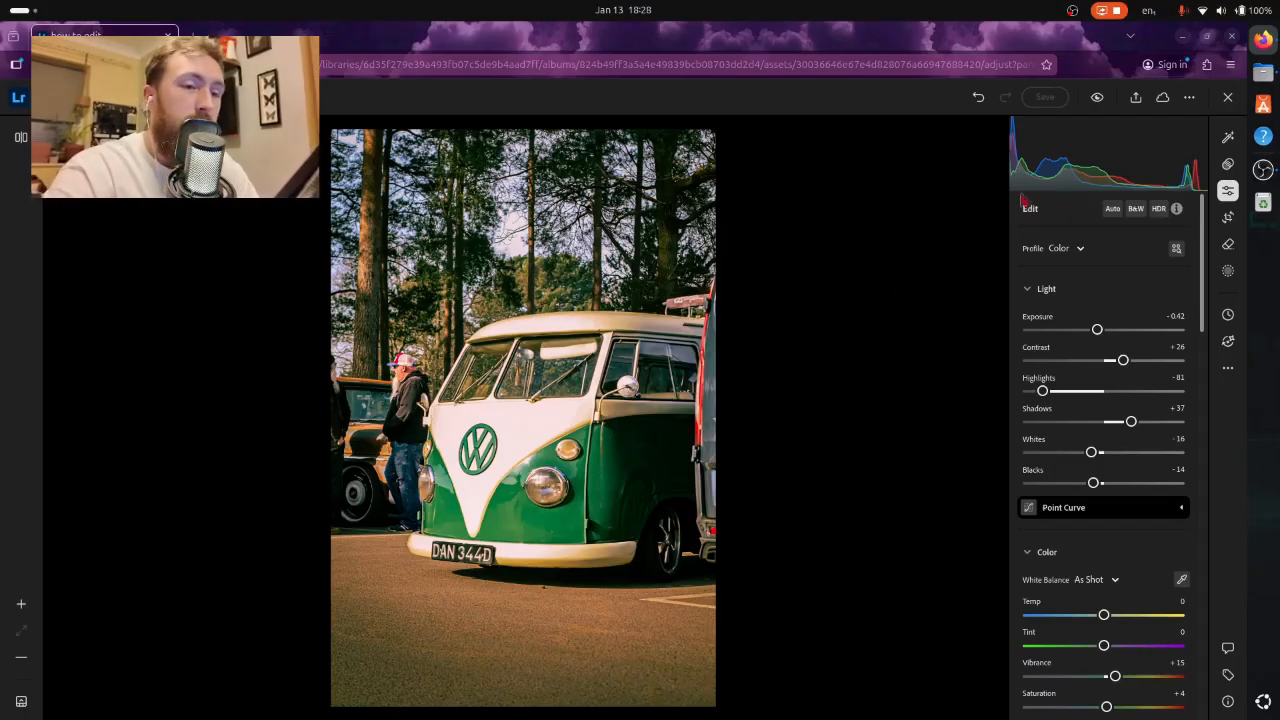
pyautogui.click(1097, 97)
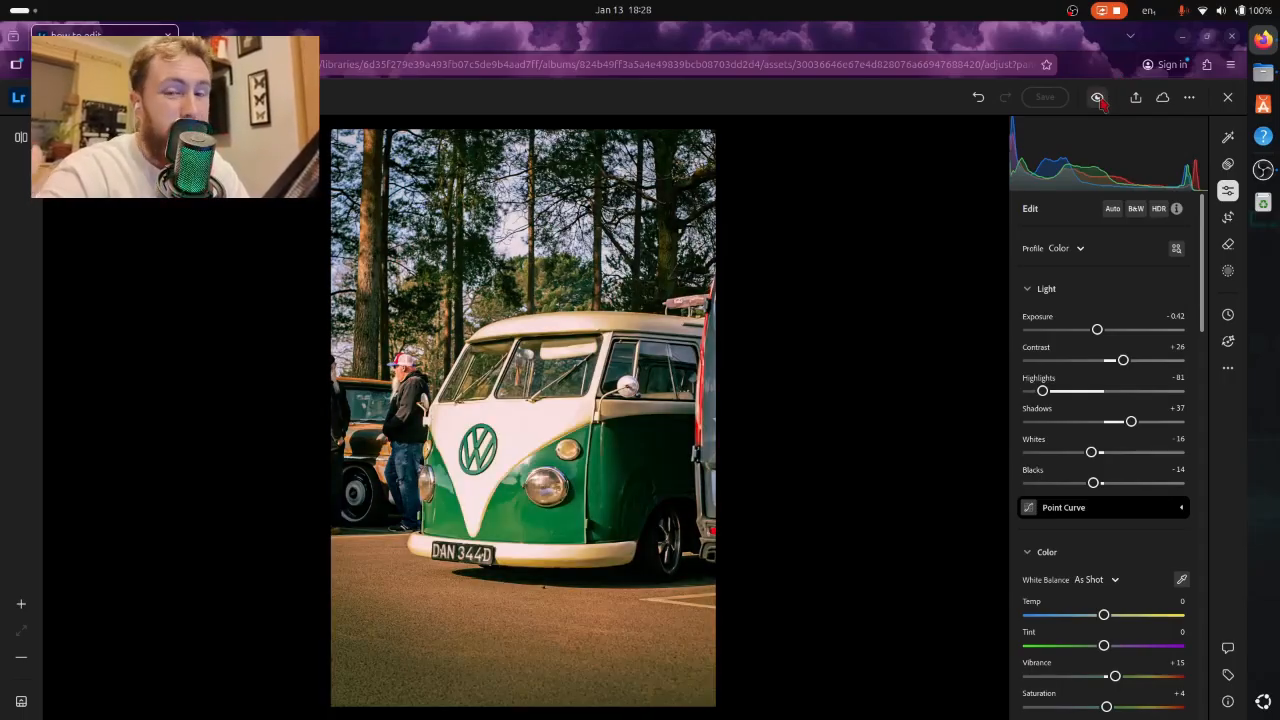